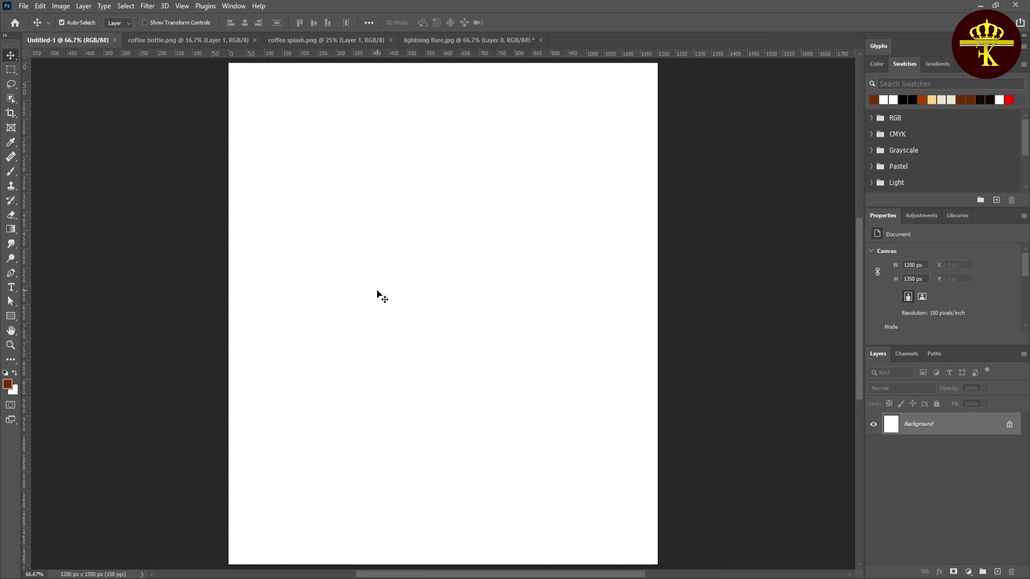
- Add a Solid Color fill layer in hex 792e01 covering the whole canvas
left_click(969, 572)
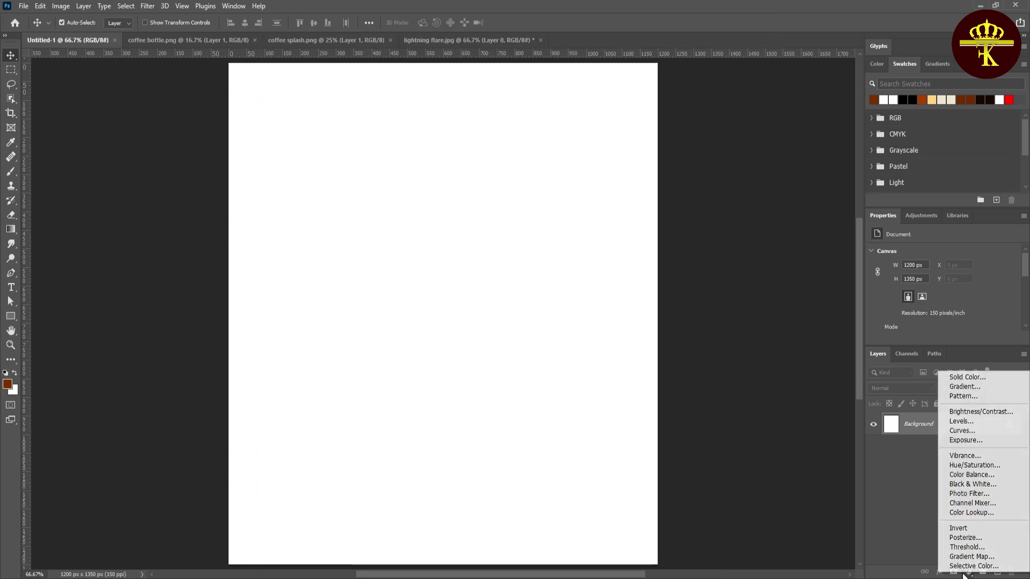
left_click(953, 378)
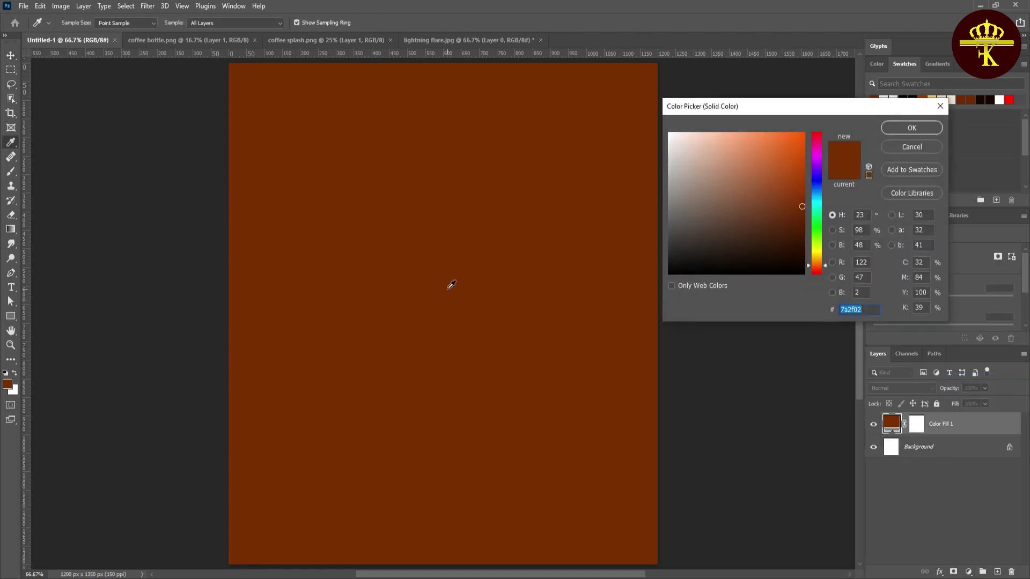
left_click_drag(797, 210, 803, 208)
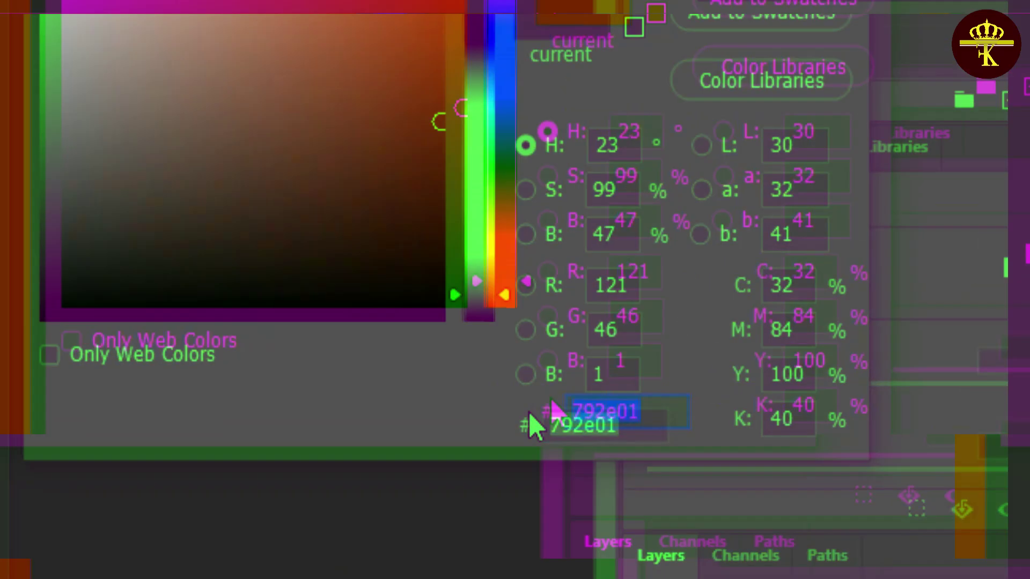
left_click(865, 309)
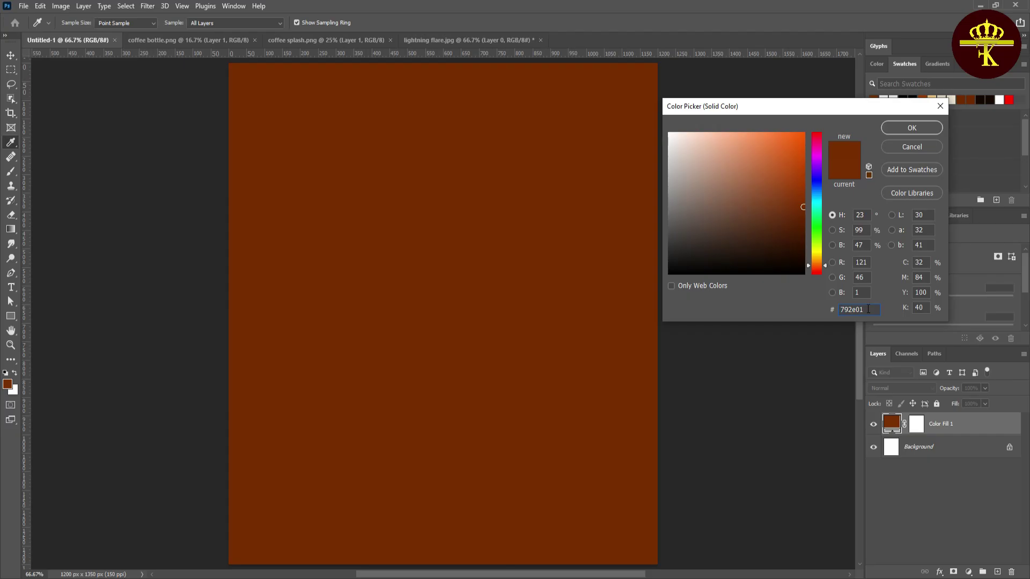
left_click(900, 127)
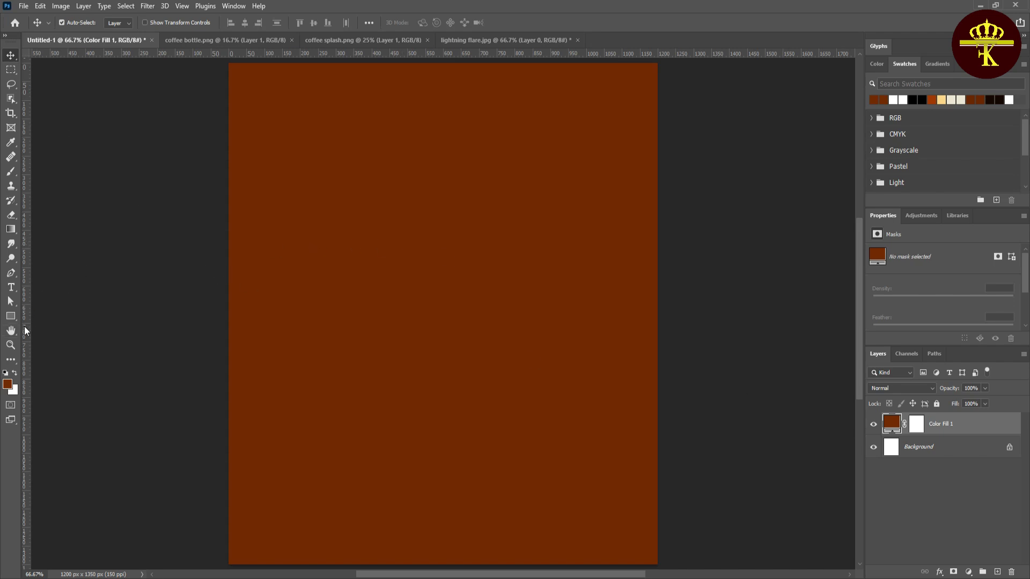
- Draw a rectangle across the poster's lower part with a very dark brown fill
left_click(11, 316)
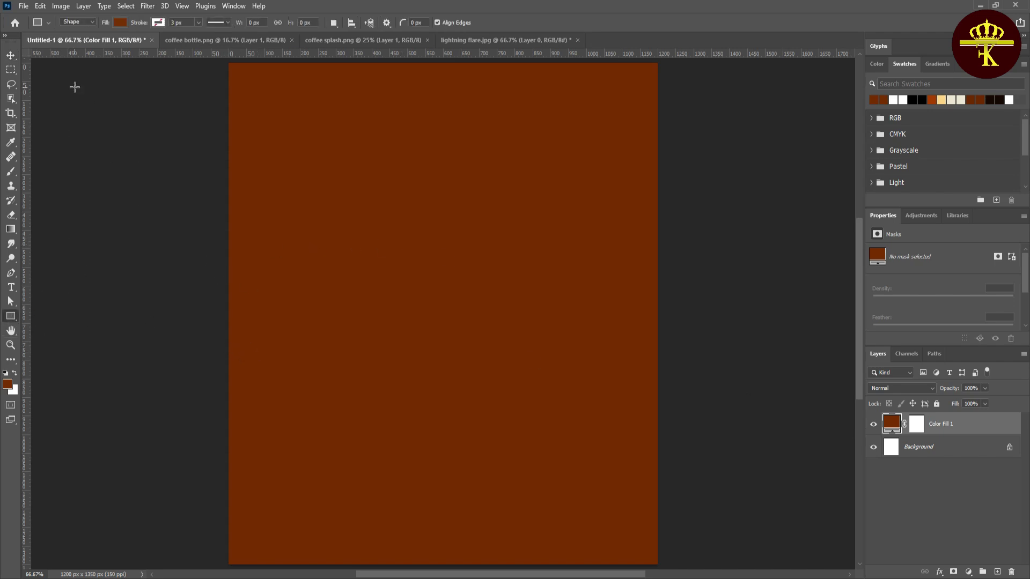
left_click_drag(228, 364, 662, 565)
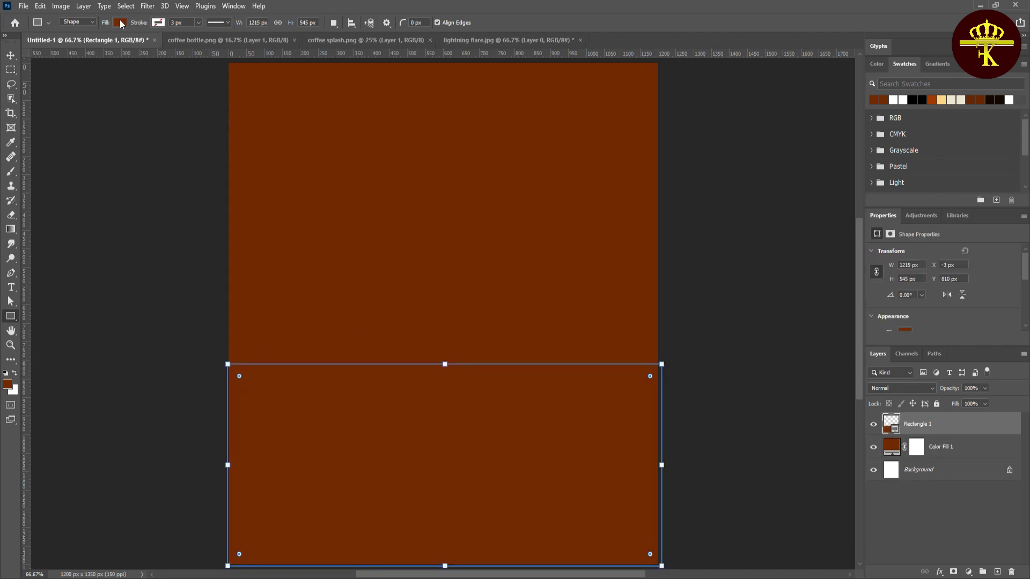
left_click(121, 23)
left_click(171, 81)
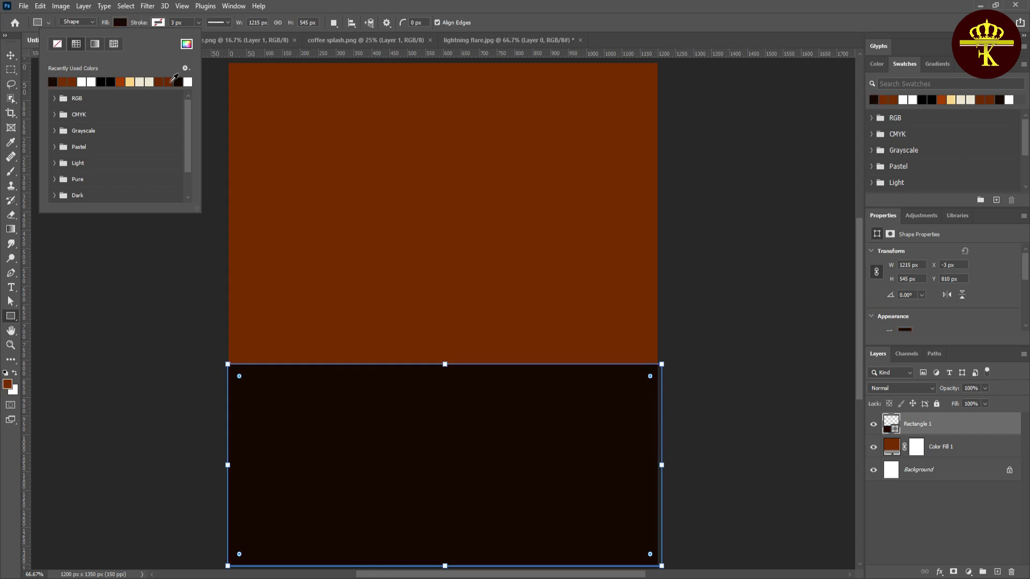
left_click(11, 55)
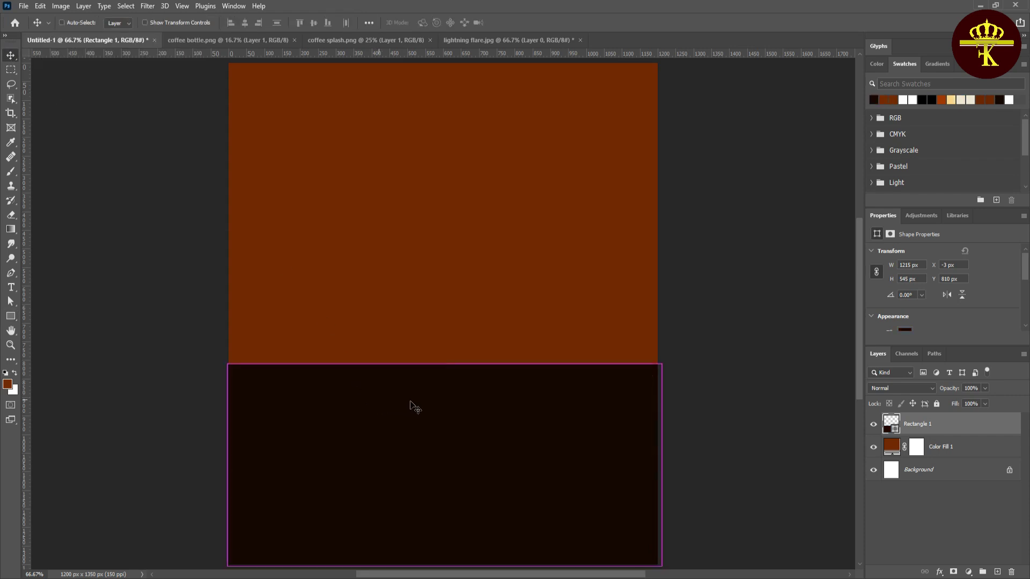
- Shorten the dark rectangle by lowering its top edge with Free Transform
key("ctrl+t")
left_click_drag(447, 364, 448, 404)
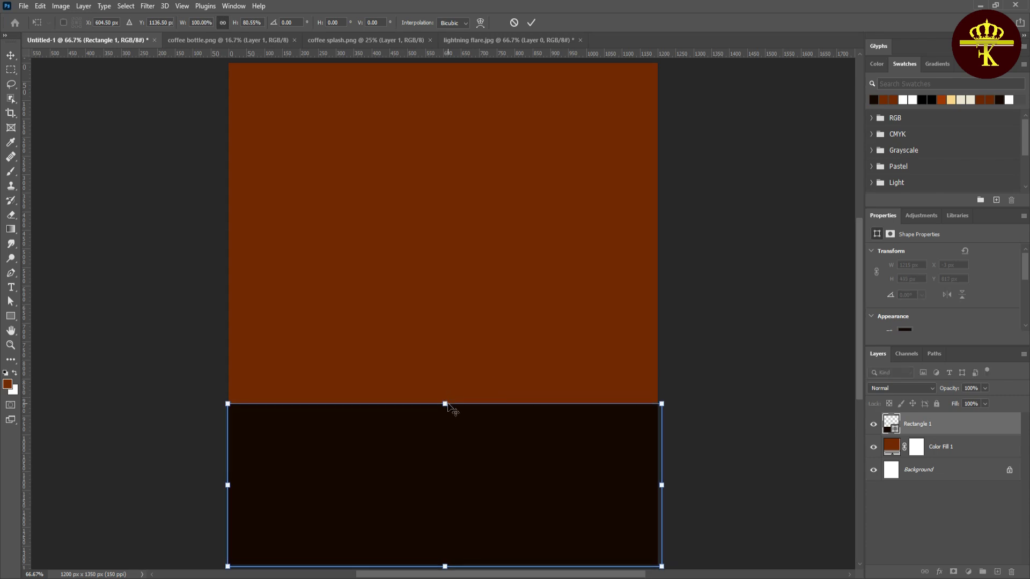
key("Return")
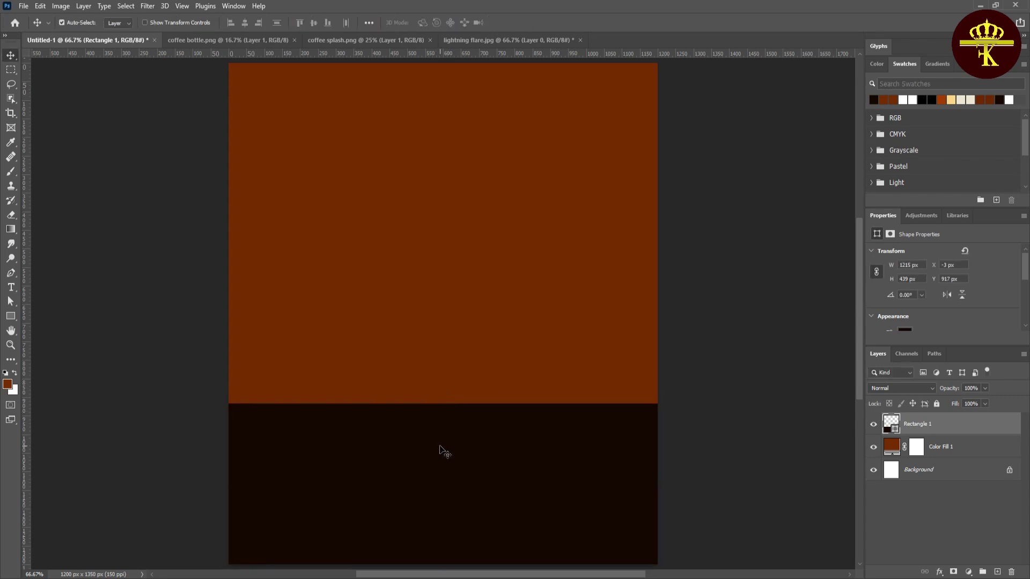
- Convert Rectangle 1 to a smart object, apply a 7.4 px Gaussian Blur, and nudge it lower
left_click(144, 7)
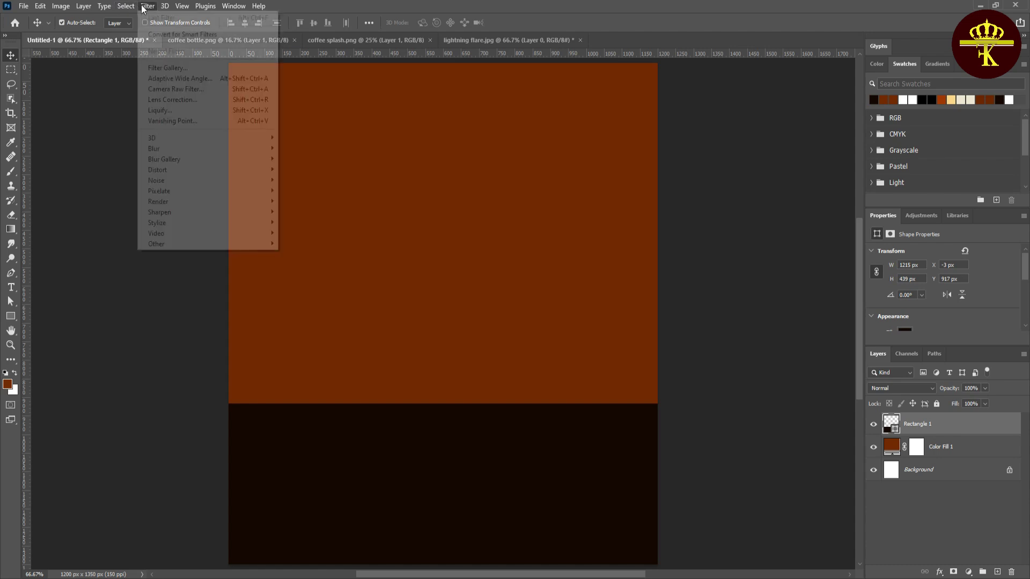
mouse_move(154, 148)
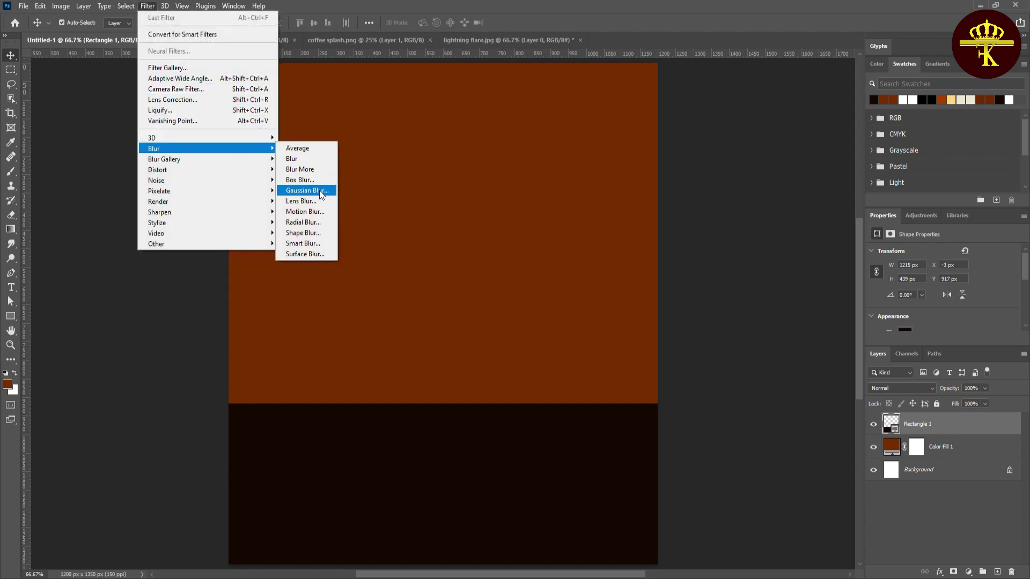
left_click(321, 192)
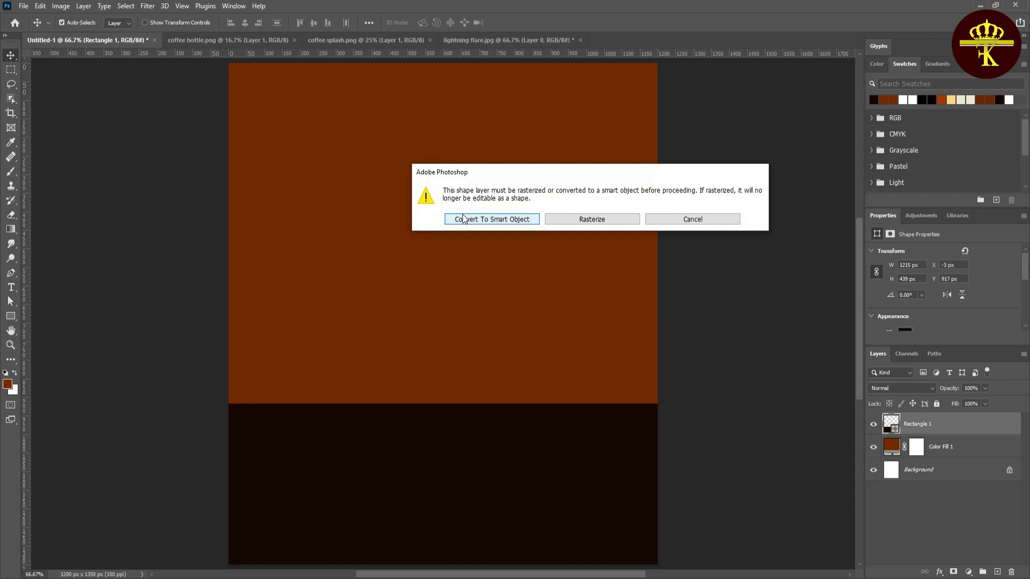
left_click(464, 218)
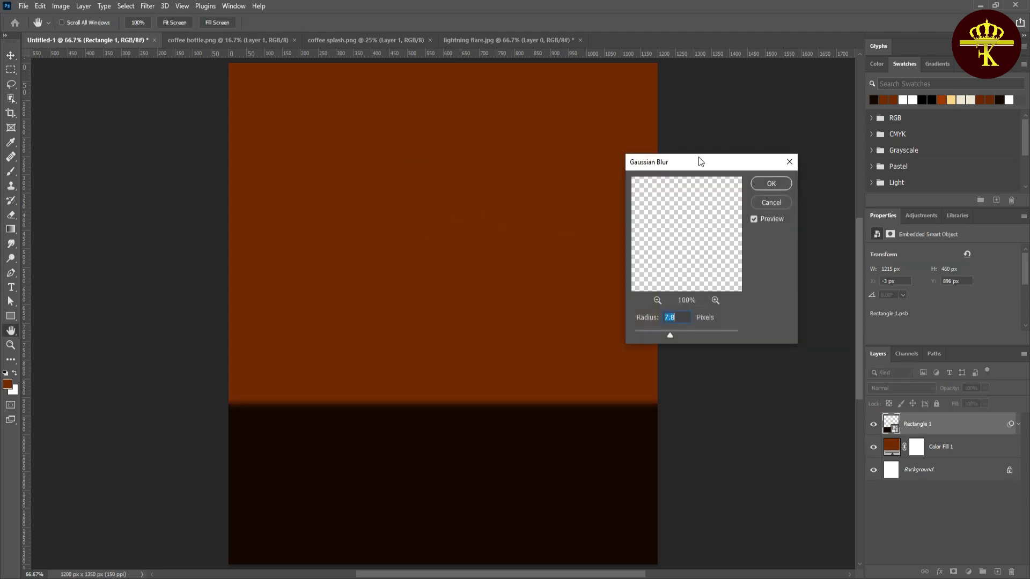
left_click_drag(698, 161, 695, 124)
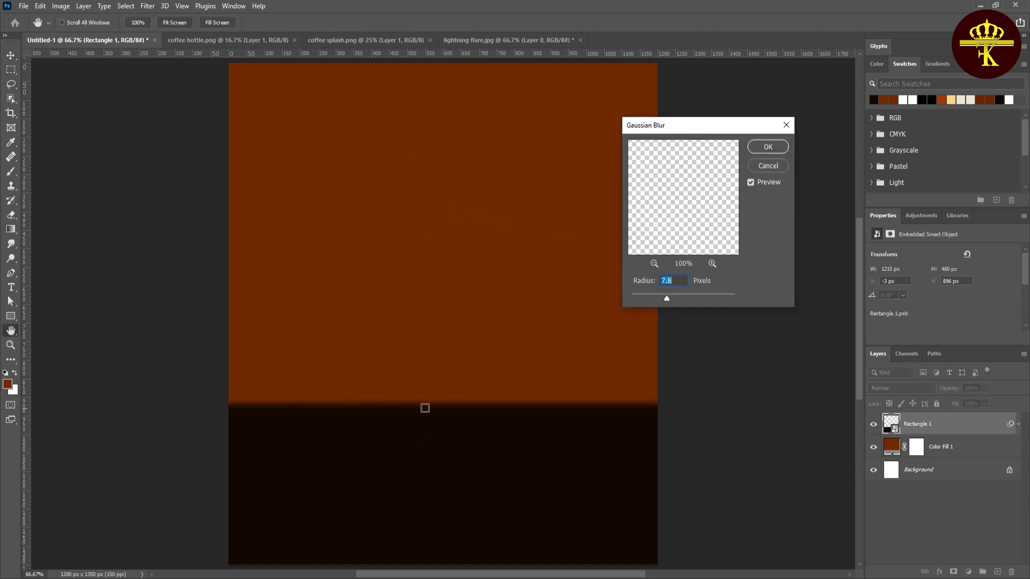
left_click_drag(654, 125, 652, 130)
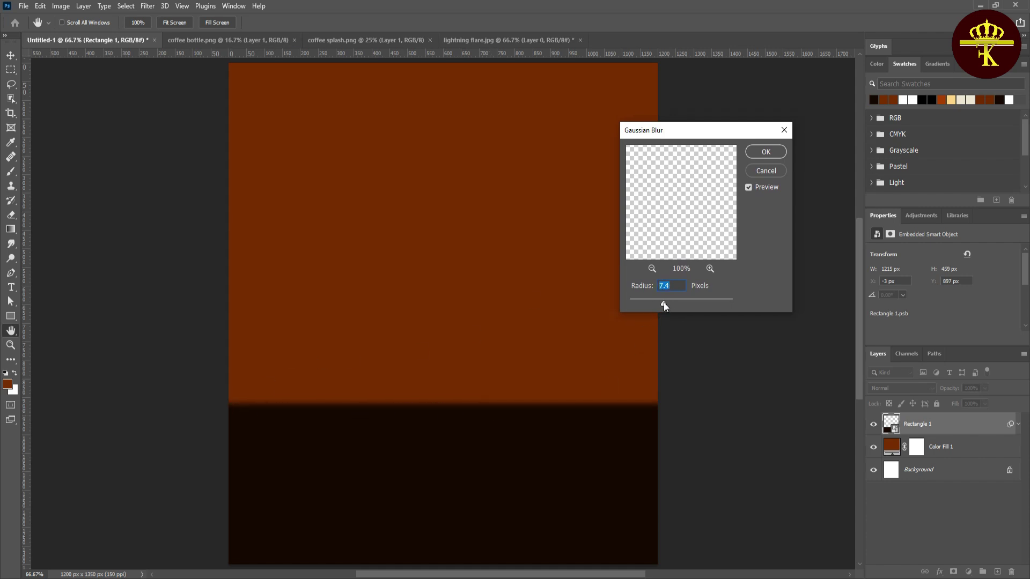
left_click(765, 152)
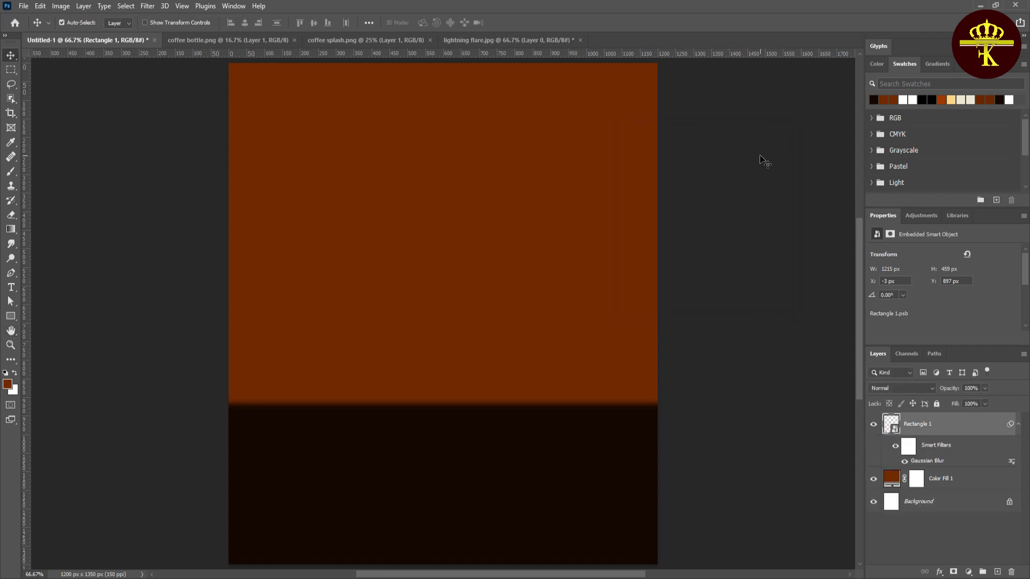
mouse_move(517, 459)
left_mouse_down()
mouse_move(517, 476)
mouse_move(510, 463)
left_mouse_up()
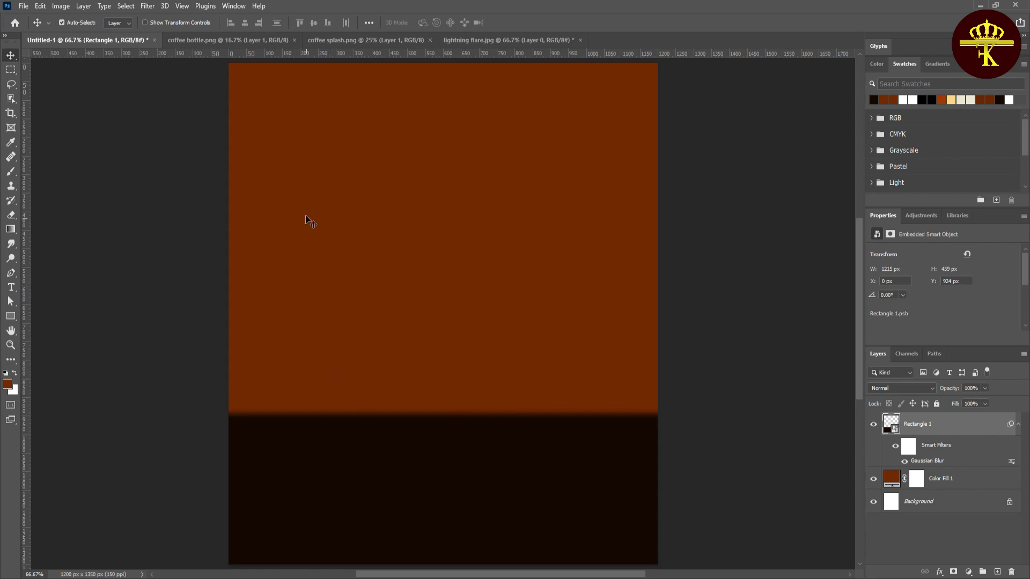
- Paste the lightning flare into the poster, centre it, and move Layer 1 below Rectangle 1
left_click(520, 40)
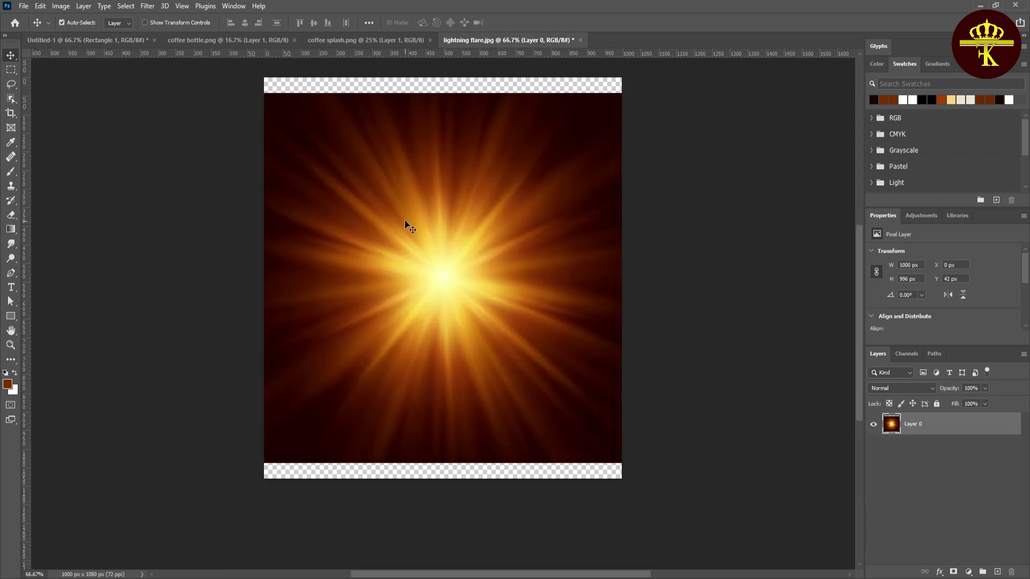
left_click(117, 40)
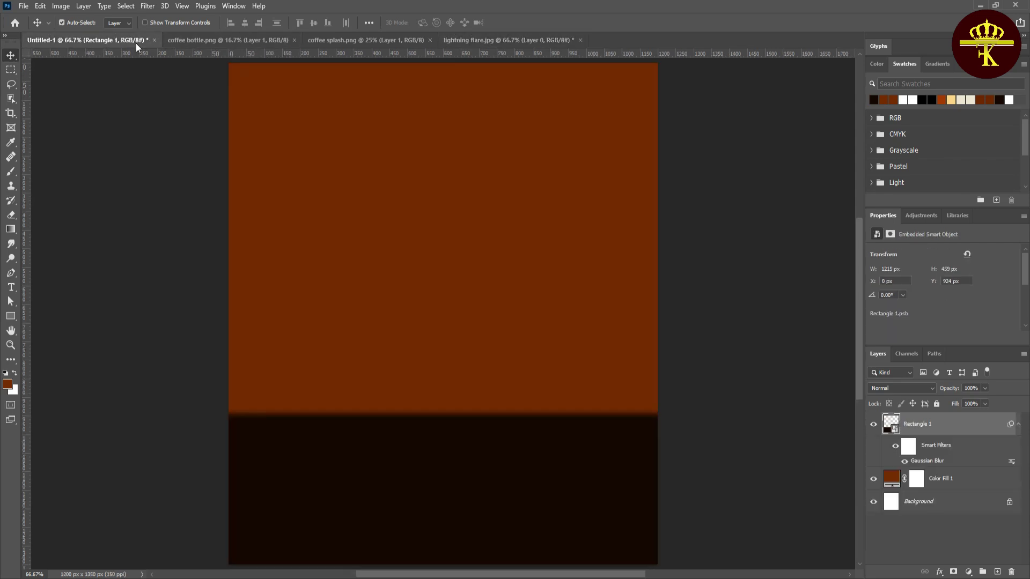
key("ctrl+v")
key("shift+Up")
key("shift+Up")
key("shift+Up")
key("shift+Up")
key("shift+Up")
key("shift+Up")
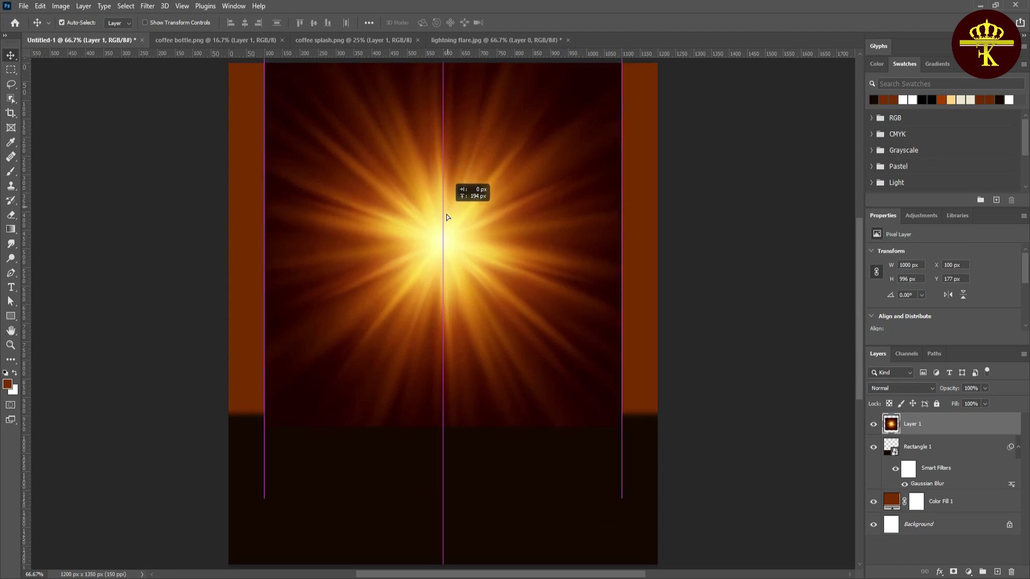
left_click_drag(446, 218, 450, 236)
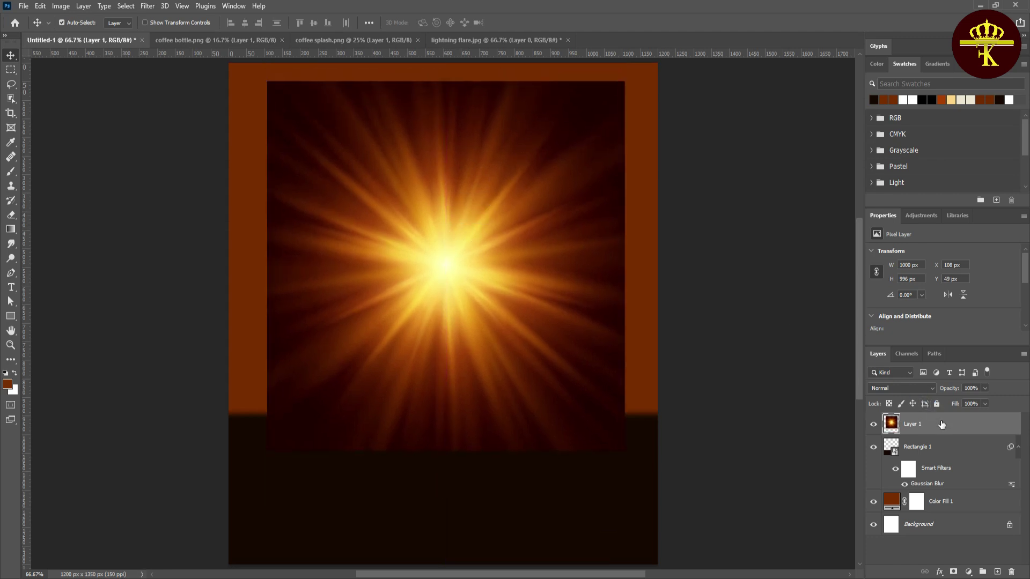
left_click_drag(941, 425, 940, 491)
left_click_drag(462, 288, 464, 285)
- Scale the flare so it stretches to both canvas edges
key("ctrl+t")
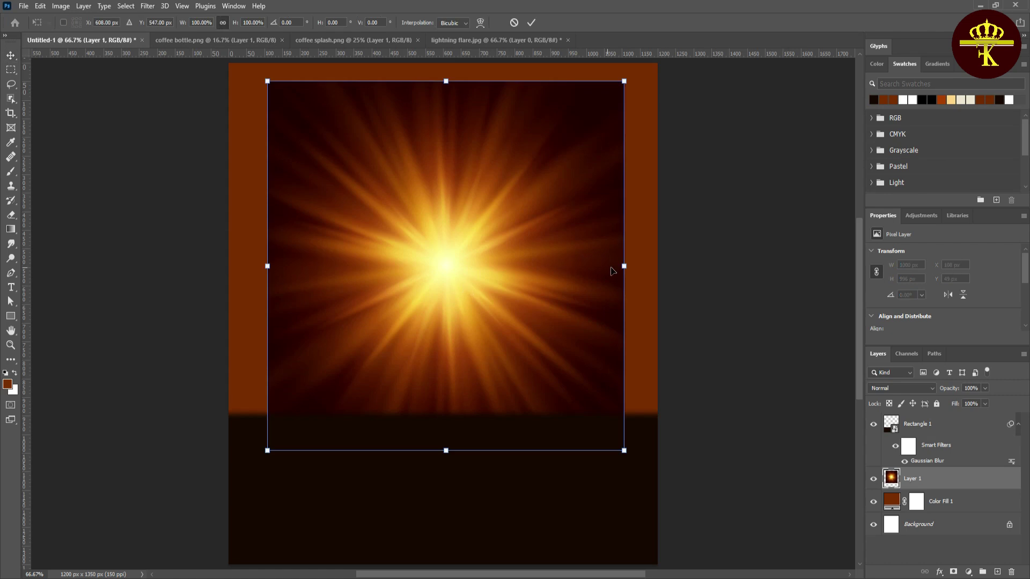
left_click_drag(624, 266, 664, 265)
left_click_drag(268, 267, 224, 265)
key("Return")
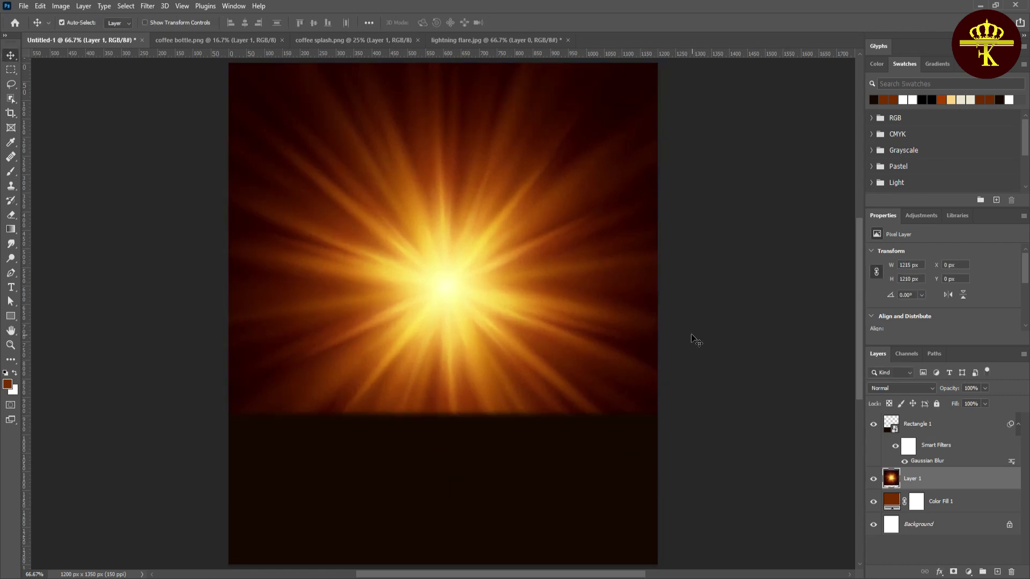
- Set the flare layer to Screen at 65% opacity, raise it slightly, and drag in the coffee bottle
left_click(932, 391)
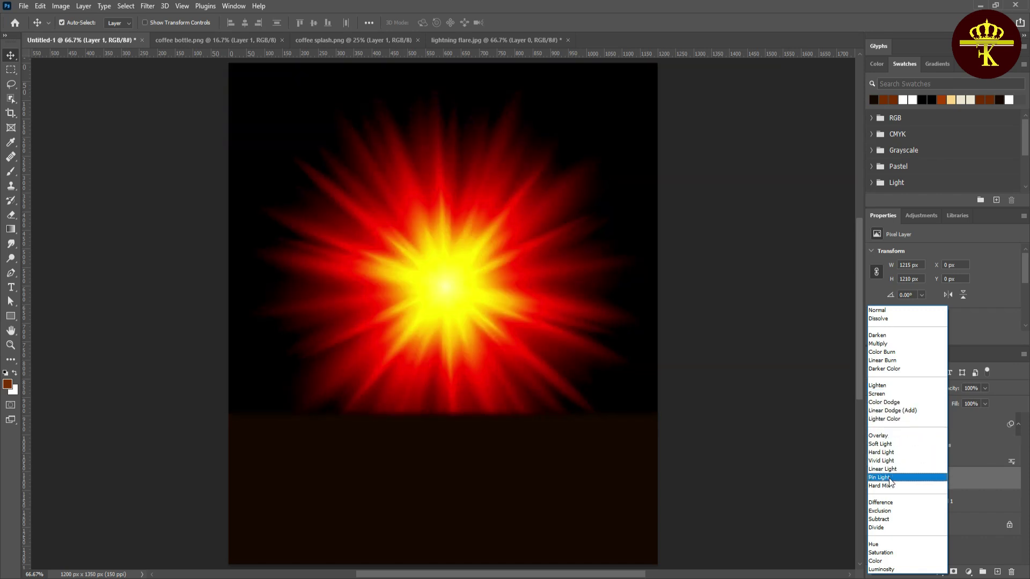
left_click(888, 394)
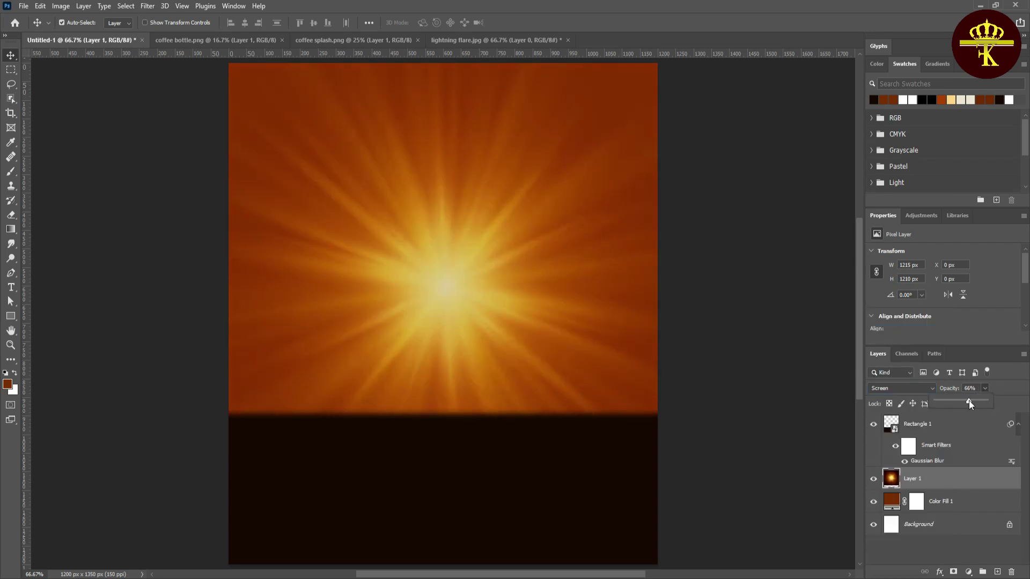
left_click_drag(966, 401, 967, 399)
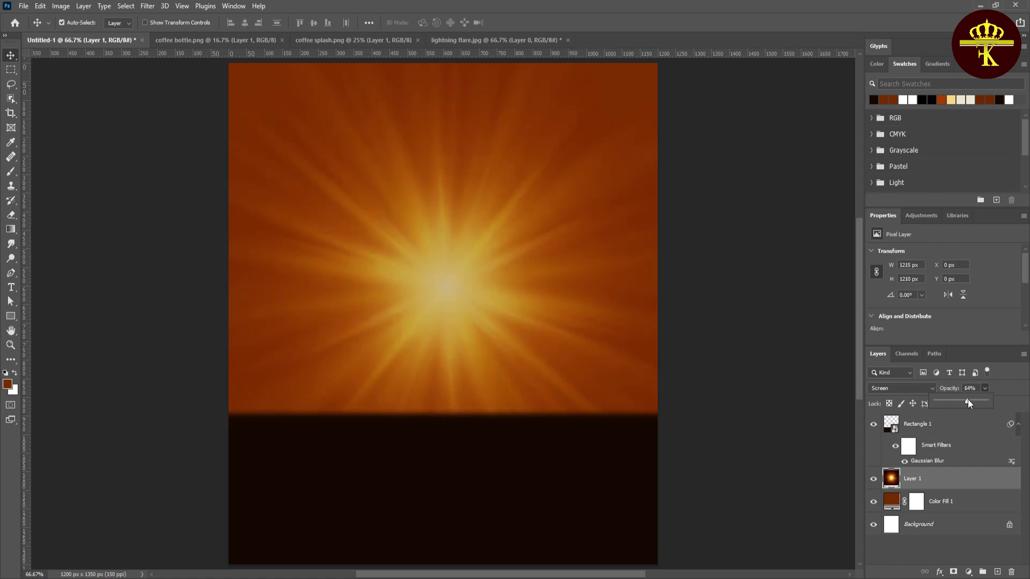
left_click(692, 346)
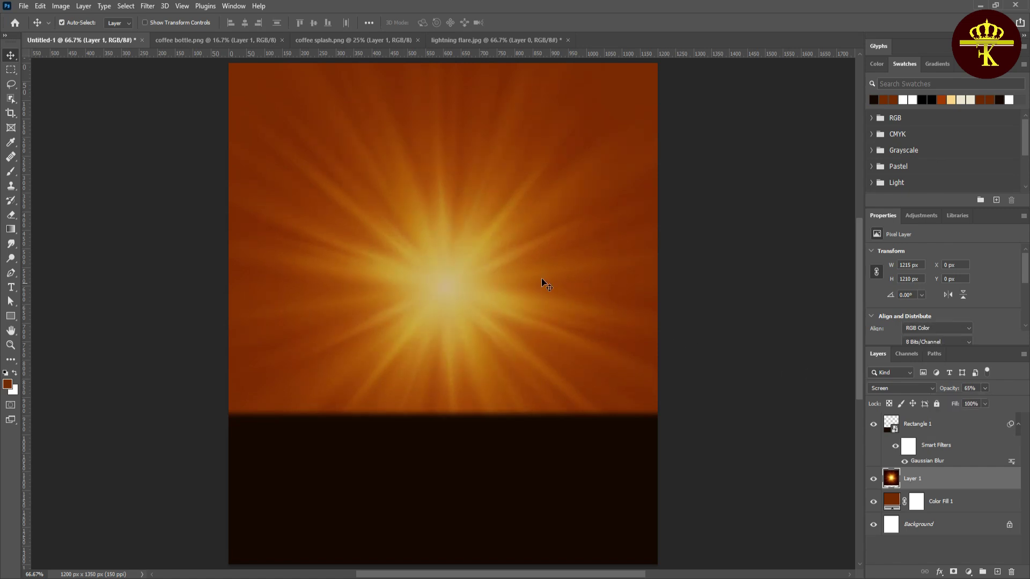
left_click_drag(469, 280, 469, 280)
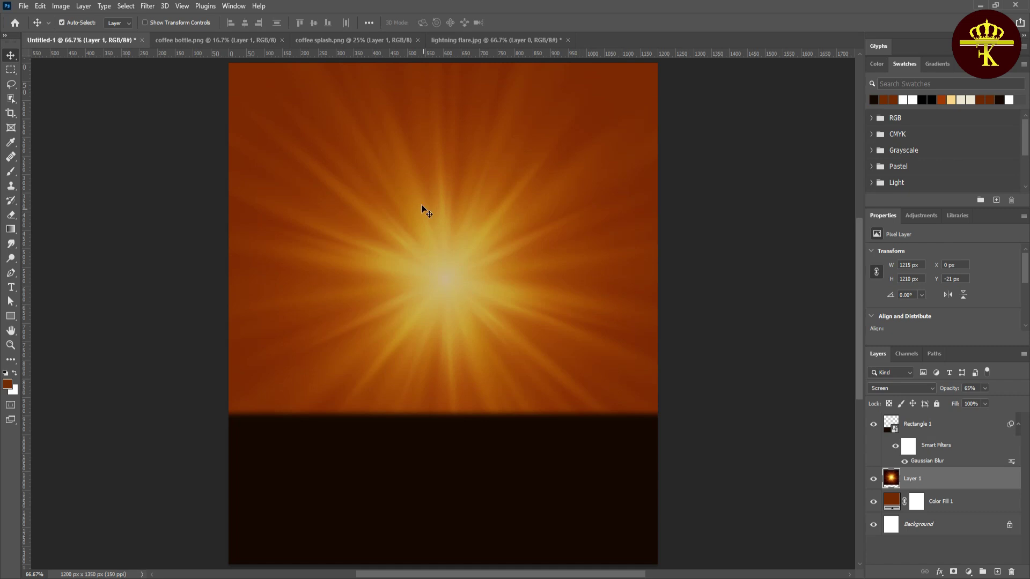
left_click(188, 40)
mouse_move(435, 292)
left_mouse_down()
mouse_move(426, 270)
mouse_move(365, 224)
left_mouse_up()
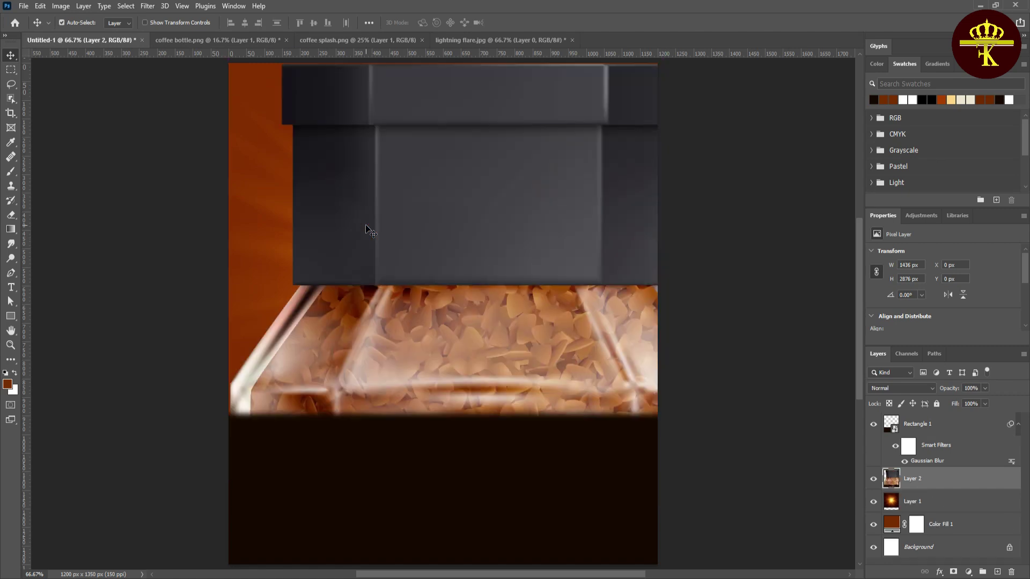
- Shrink the coffee bottle, move Layer 2 above Rectangle 1, and centre the jar
key("ctrl+t")
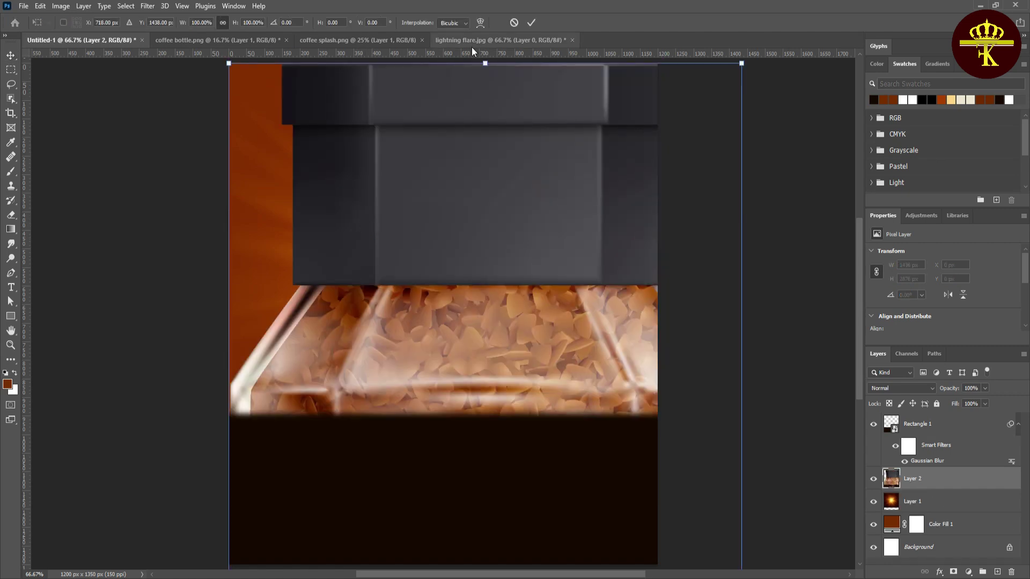
mouse_move(485, 64)
left_mouse_down()
mouse_move(462, 375)
mouse_move(456, 186)
left_mouse_up()
key("Return")
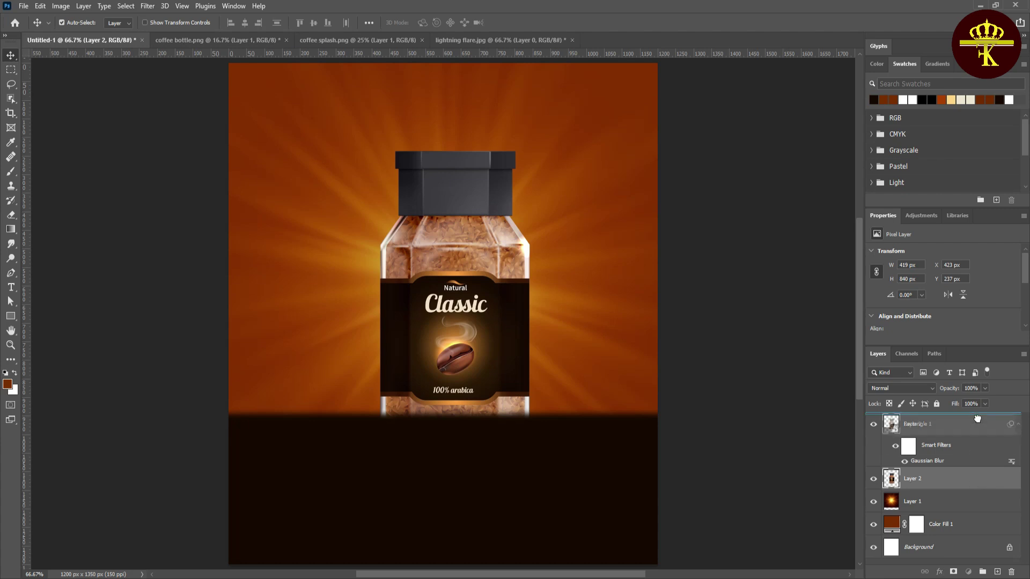
left_click_drag(975, 483, 976, 422)
left_click_drag(469, 337, 460, 352)
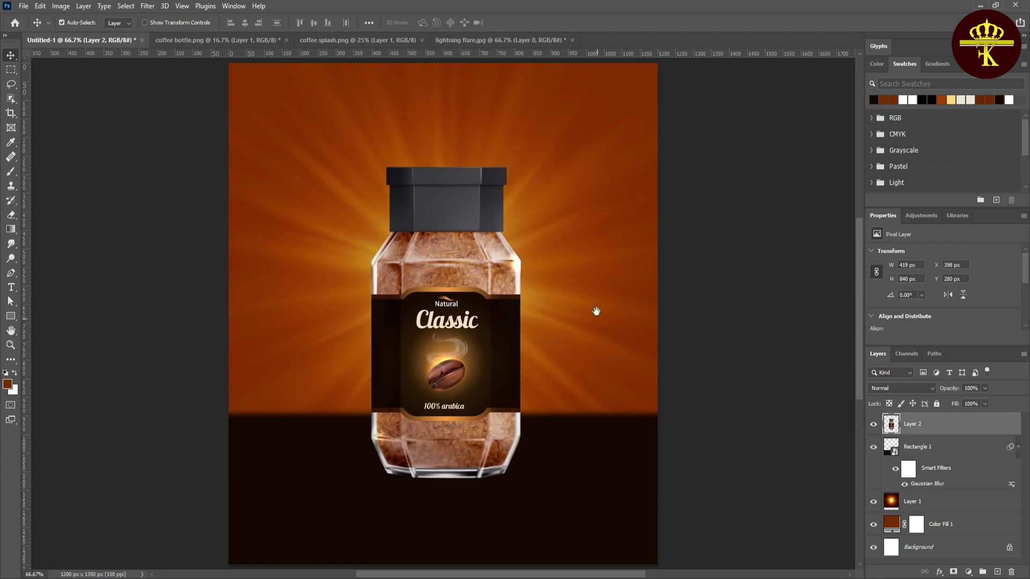
mouse_move(593, 295)
left_mouse_down()
mouse_move(585, 279)
mouse_move(588, 288)
left_mouse_up()
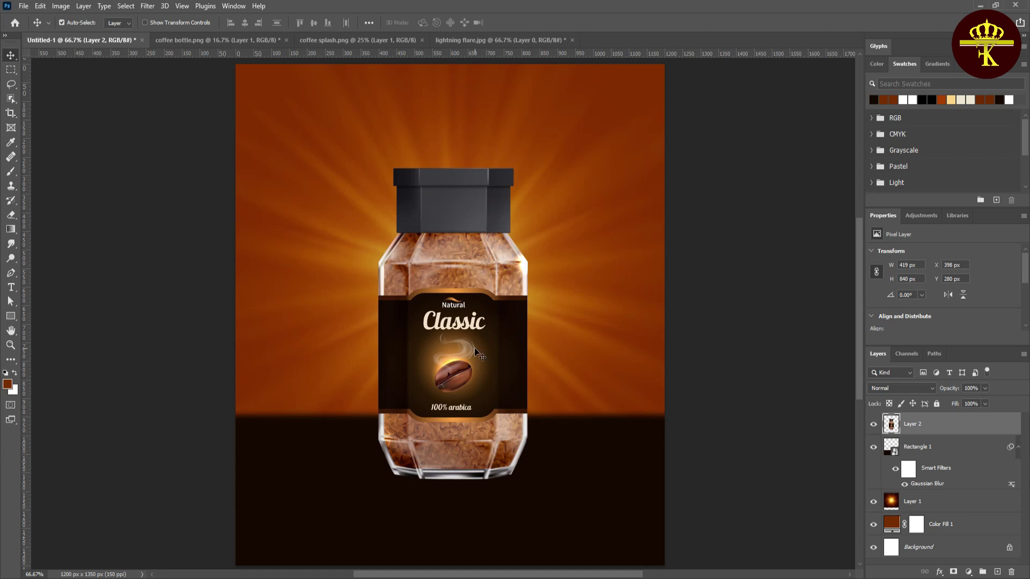
- Duplicate the jar layer, flip the copy vertically, and move it below the jar
key("ctrl+j")
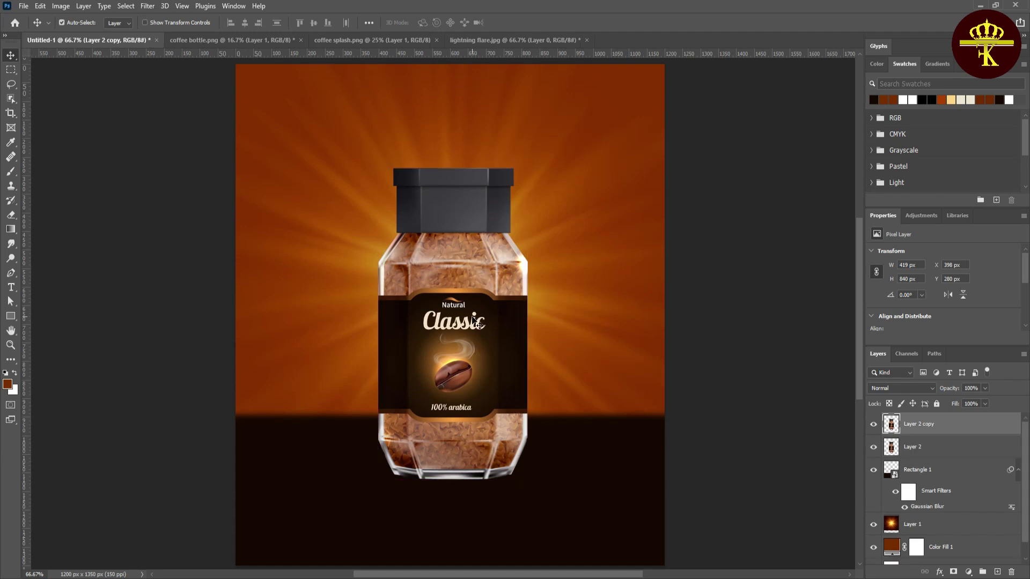
key("ctrl+t")
right_click(462, 276)
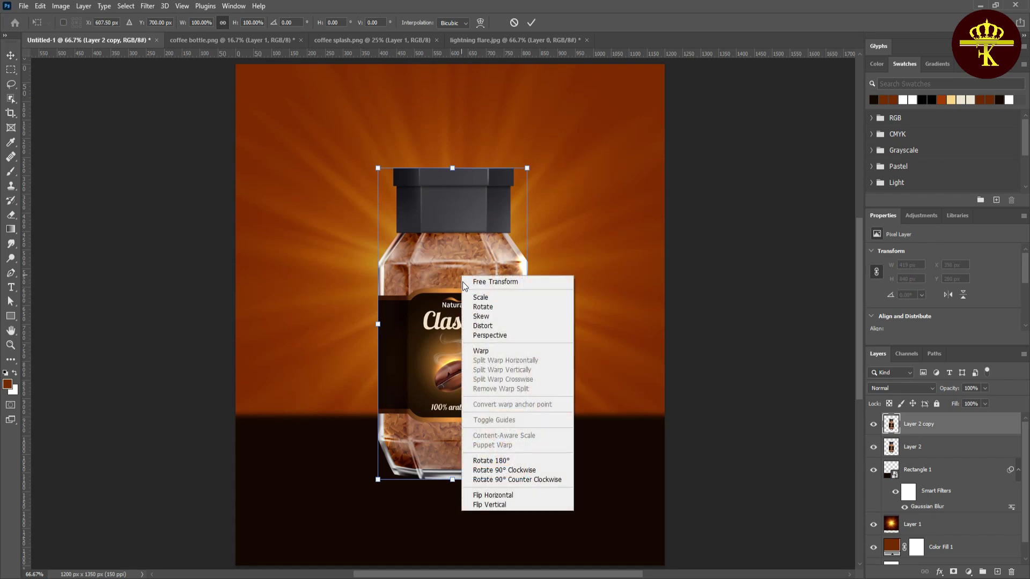
left_click(489, 505)
mouse_move(457, 251)
left_mouse_down()
mouse_move(485, 523)
mouse_move(486, 508)
left_mouse_up()
key("Return")
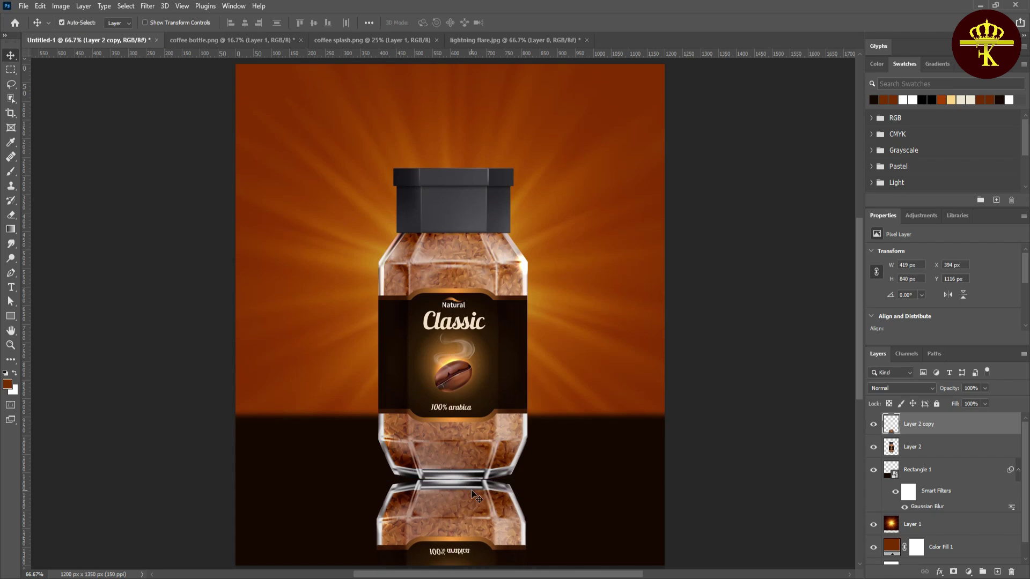
- Warp the flipped copy, raising its top corners to meet the jar's base
key("ctrl+t")
right_click(470, 493)
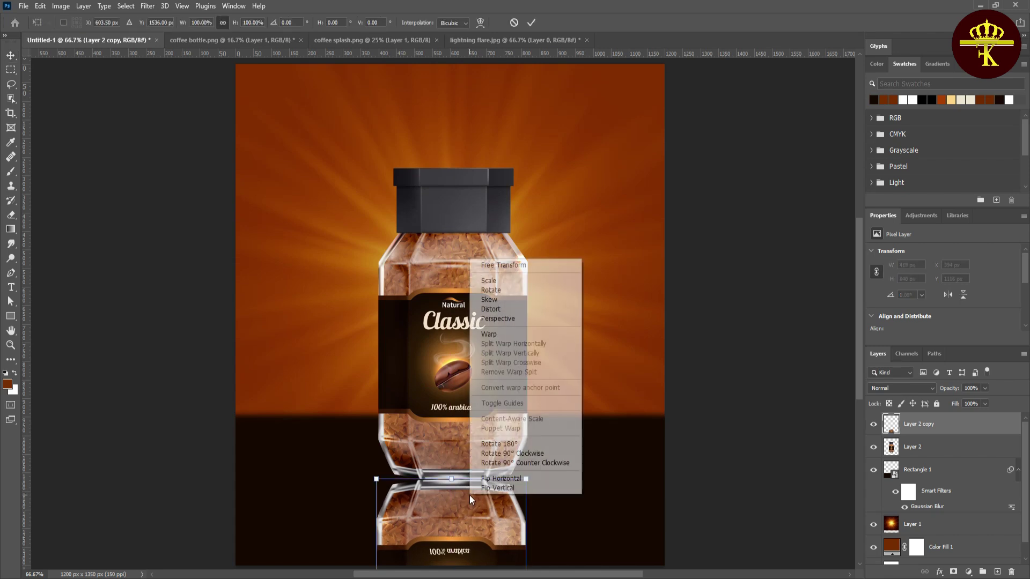
left_click(501, 335)
mouse_move(527, 480)
left_mouse_down()
mouse_move(530, 465)
mouse_move(483, 489)
left_mouse_up()
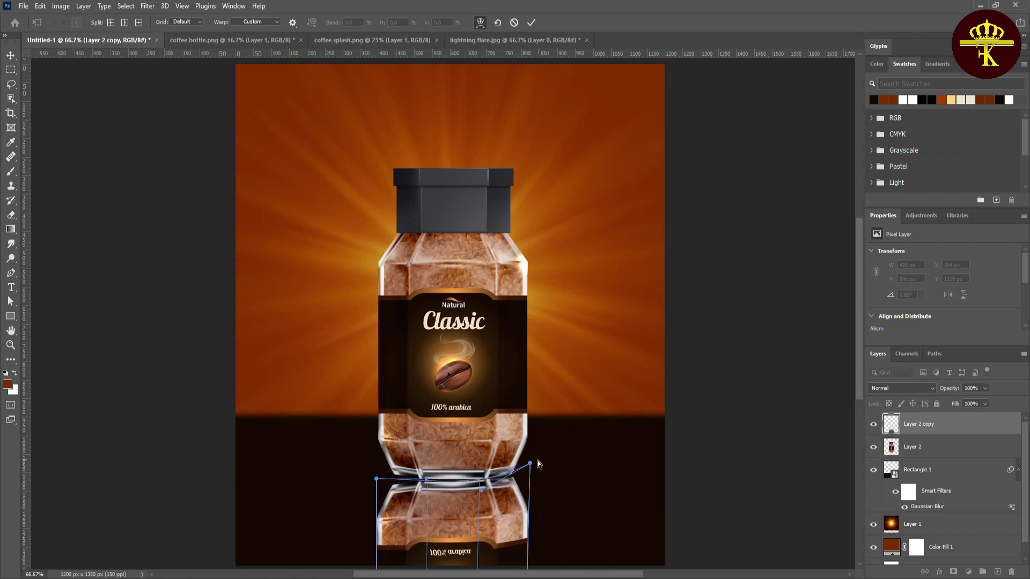
left_click_drag(530, 466, 527, 459)
left_click_drag(376, 479, 381, 464)
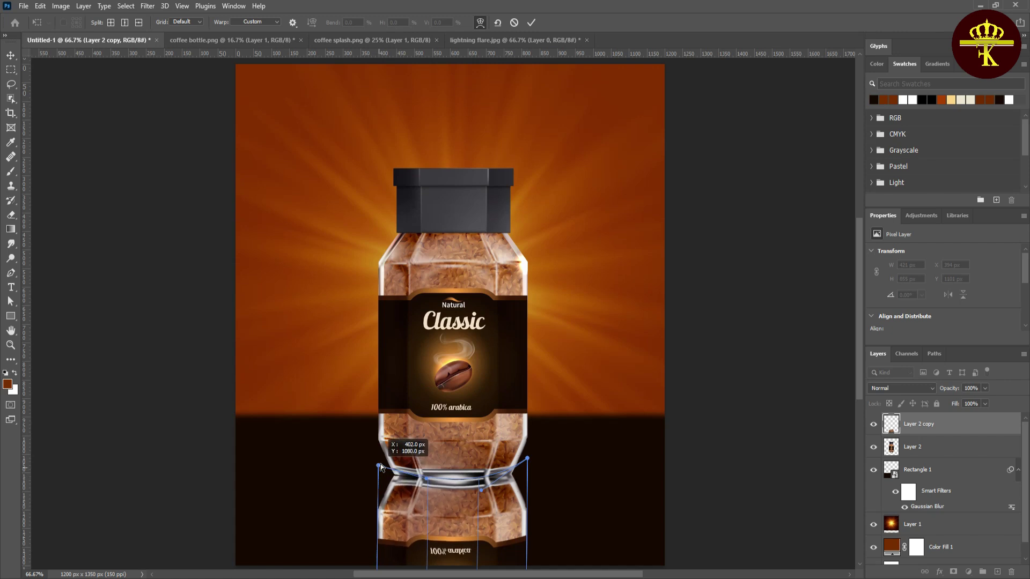
key("Return")
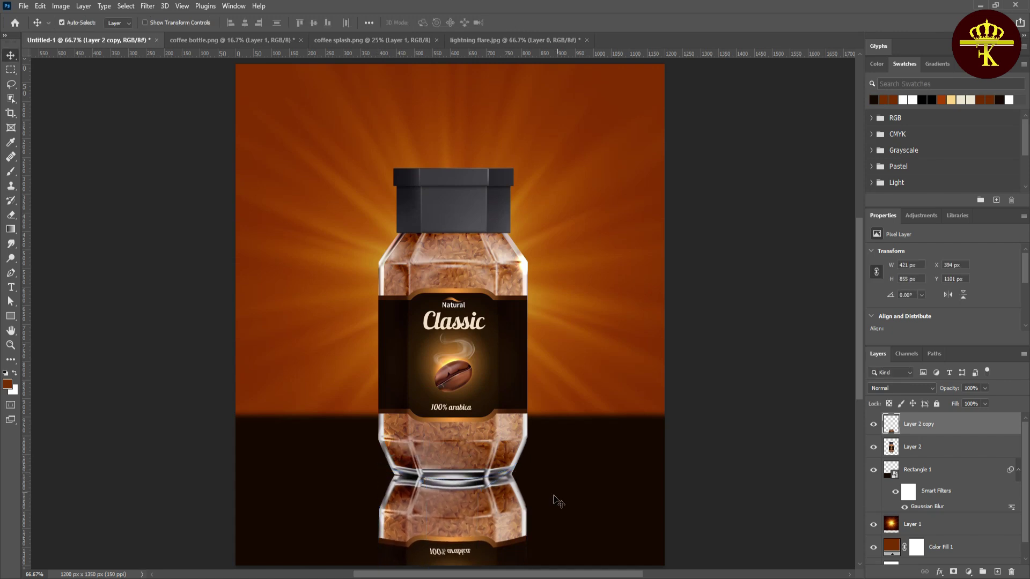
- Add an inverted layer mask to the reflection, with the Gradient tool and white foreground ready
left_click(954, 572)
left_click(10, 230)
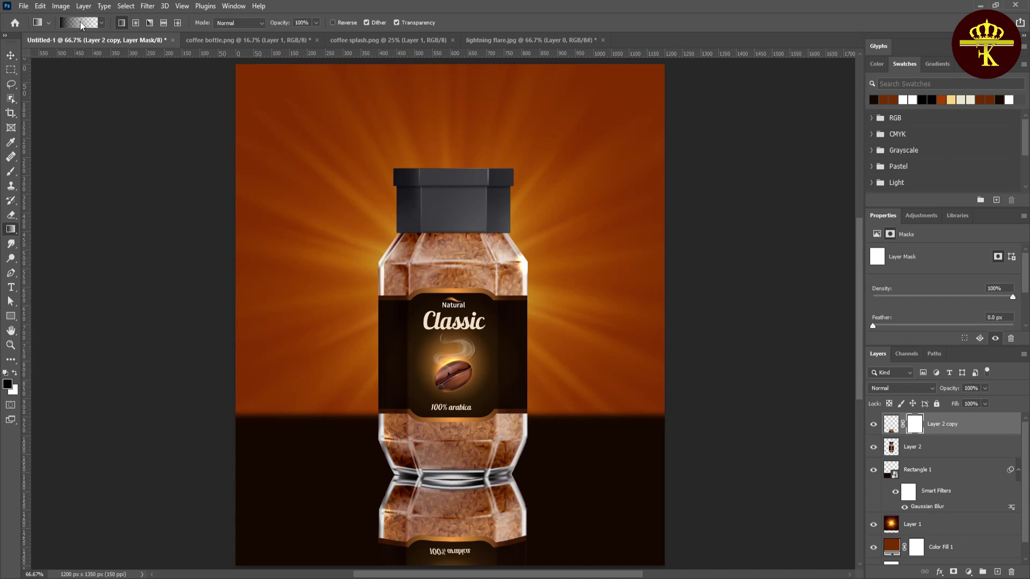
left_click(82, 24)
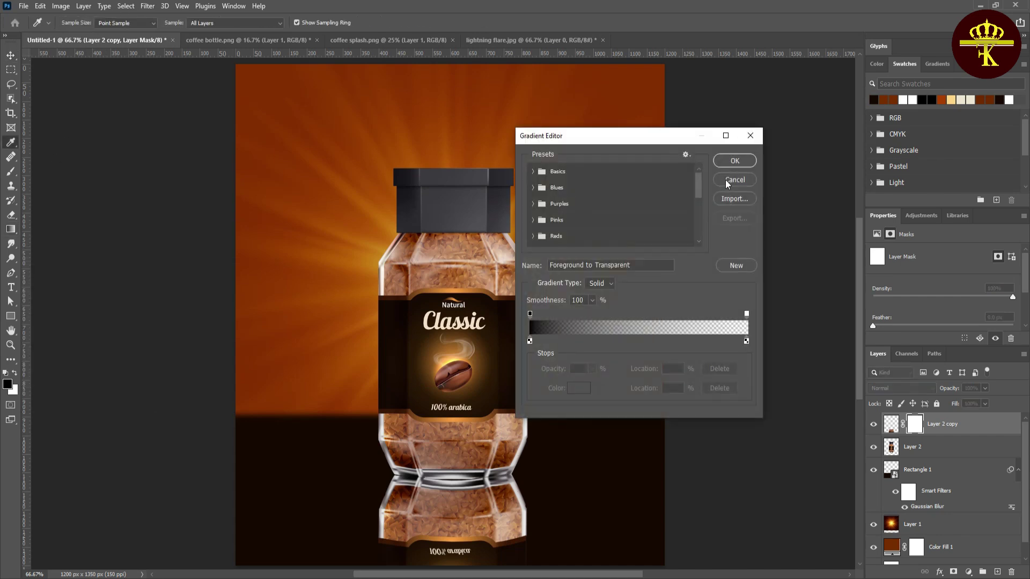
left_click(727, 183)
key("ctrl+i")
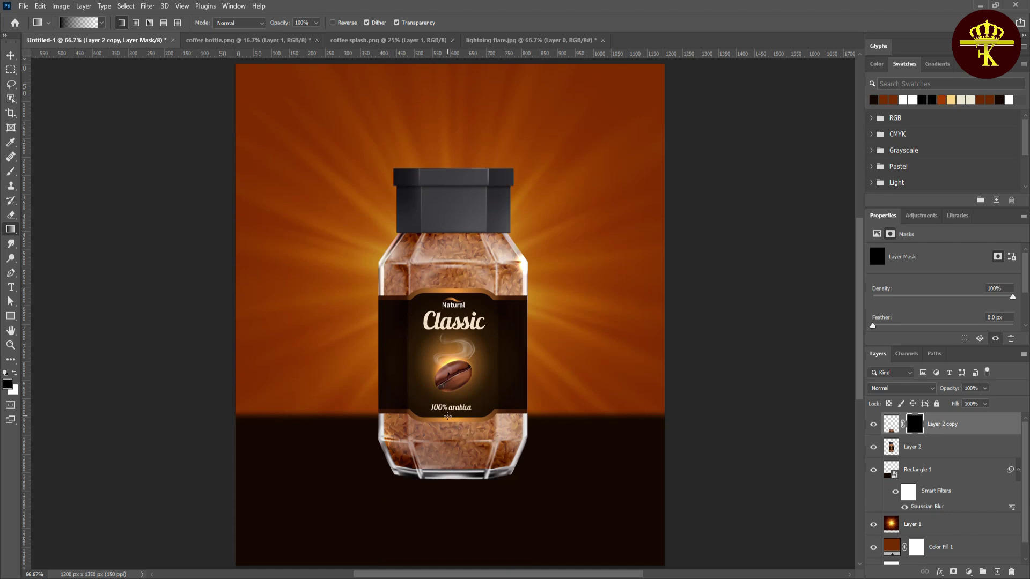
key("x")
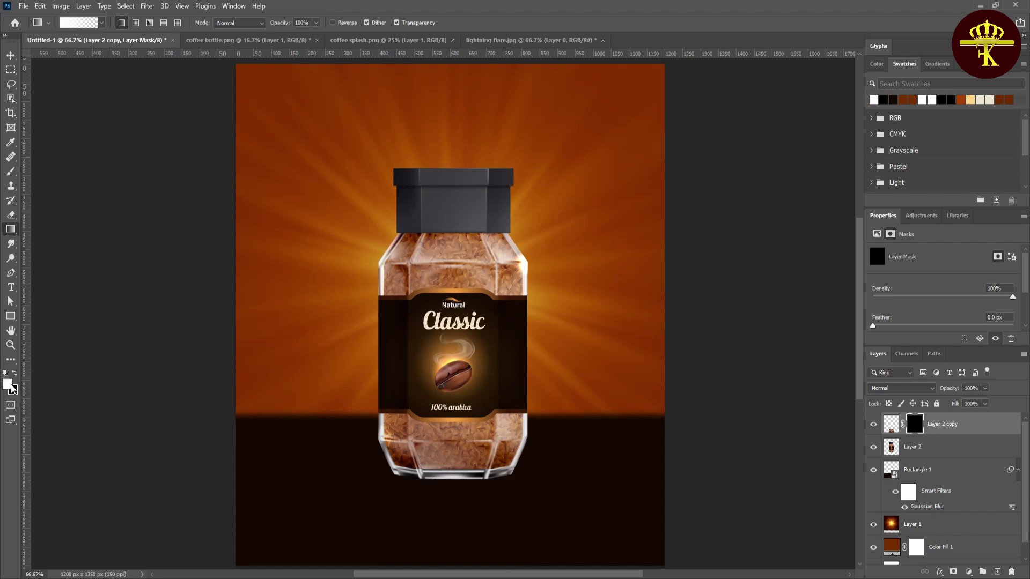
- Drag a gradient down from the jar's base to fade the reflection, and set opacity 66%
left_click_drag(453, 374, 451, 519)
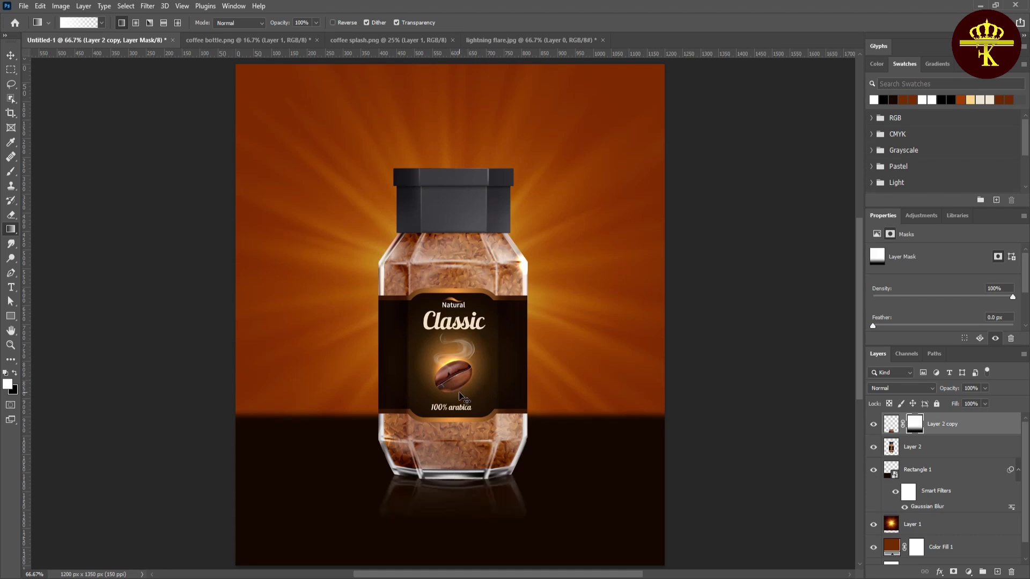
key("ctrl+z")
left_click_drag(455, 396, 452, 544)
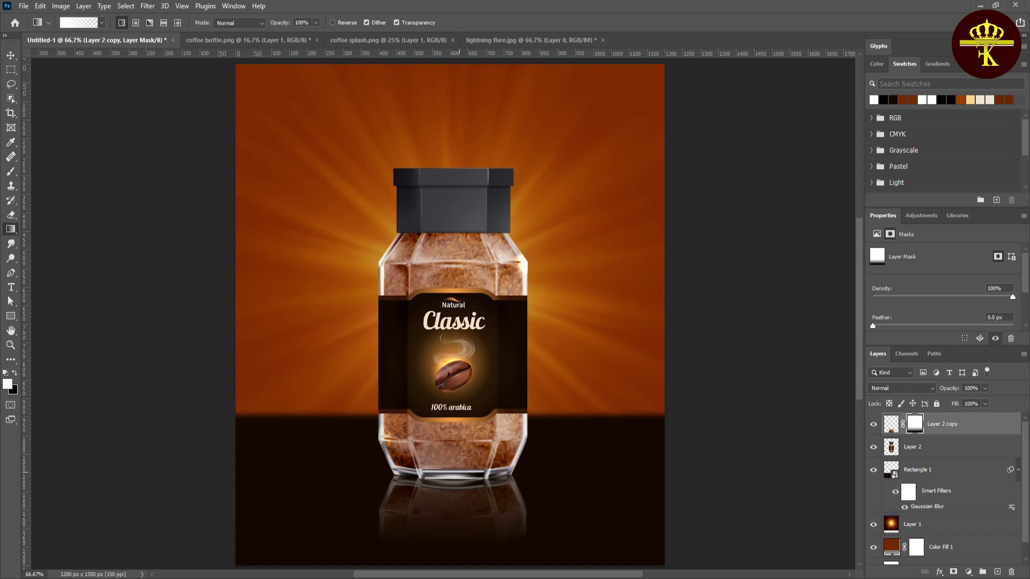
left_click(985, 389)
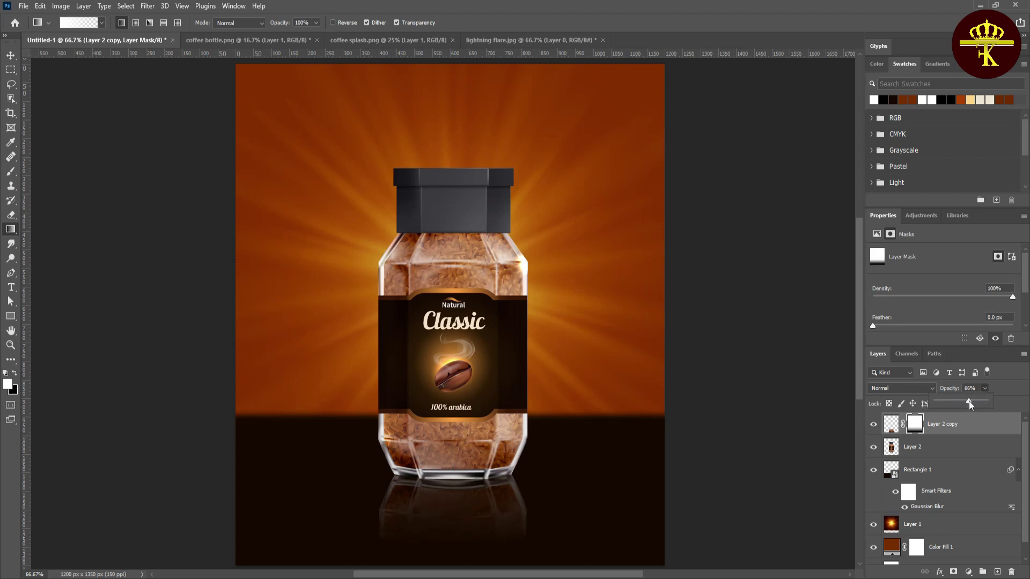
key("v")
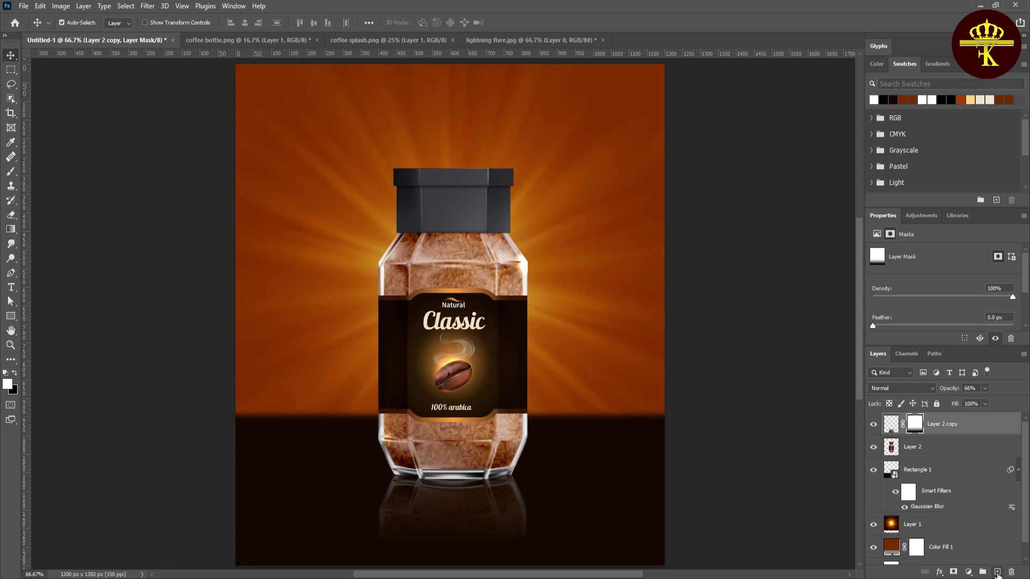
- On a new Layer 3, paint a black soft blob with a 500 px brush over the jar's base
left_click(997, 572)
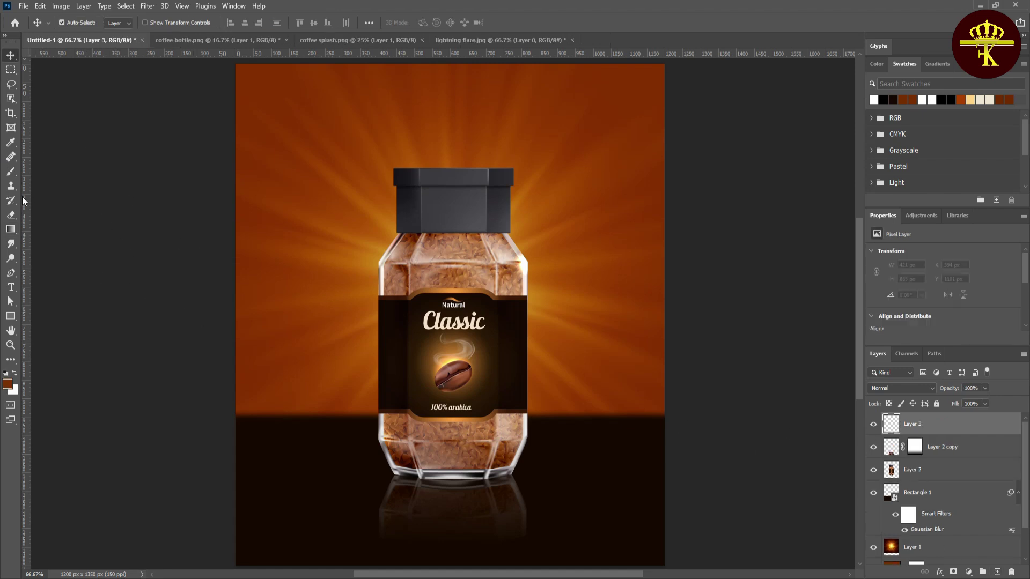
left_click(11, 171)
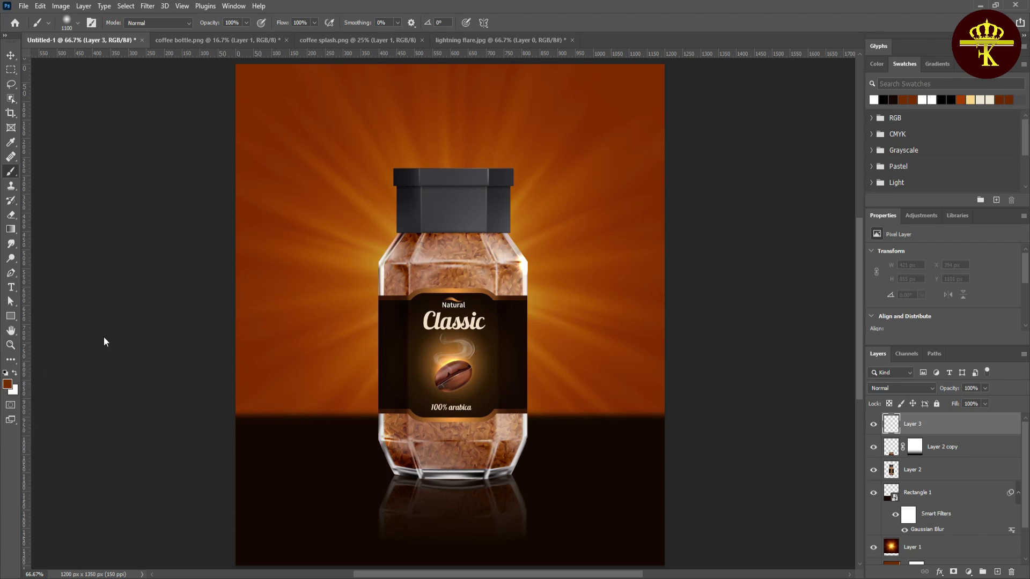
left_click(7, 385)
left_click_drag(681, 213, 632, 296)
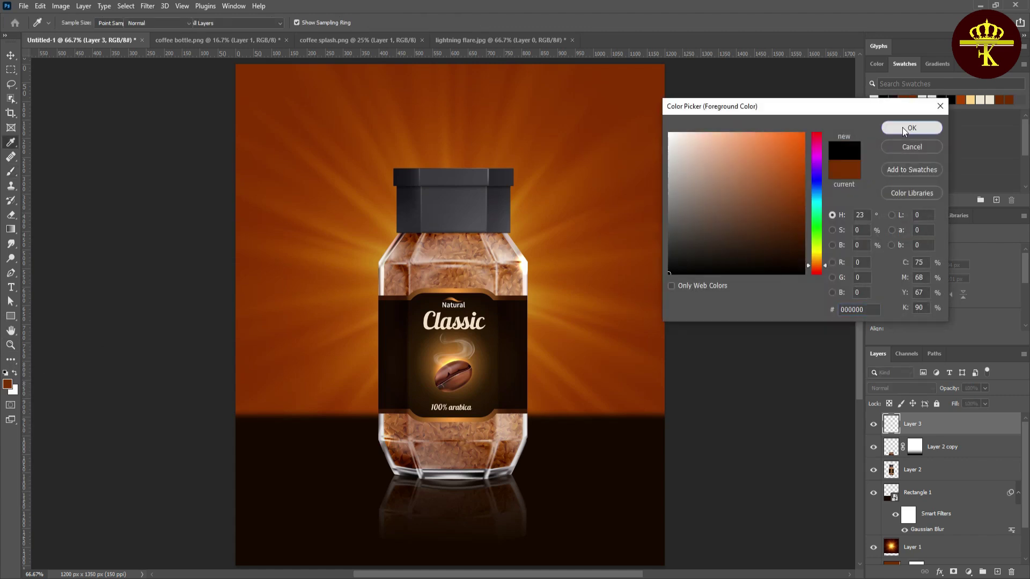
left_click(912, 127)
key("bracketleft")
key("bracketleft")
key("bracketleft")
key("bracketleft")
key("bracketleft")
mouse_move(451, 449)
left_mouse_down()
mouse_move(433, 430)
mouse_move(432, 448)
left_mouse_up()
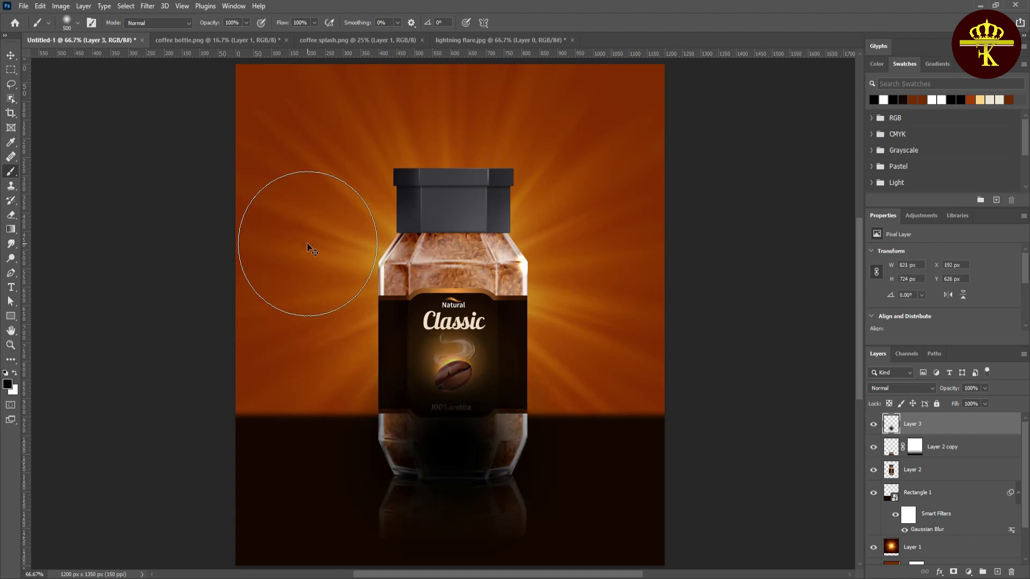
- Squash the black paint into a thin strip at the base and move Layer 3 below the jar
key("ctrl+t")
mouse_move(449, 290)
left_mouse_down()
mouse_move(464, 541)
mouse_move(464, 480)
left_mouse_up()
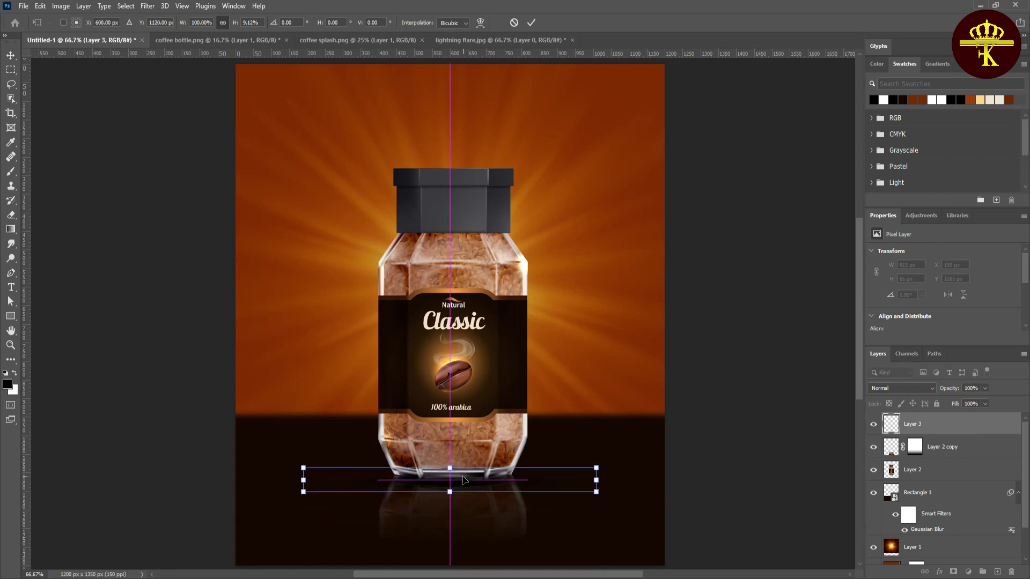
key("Return")
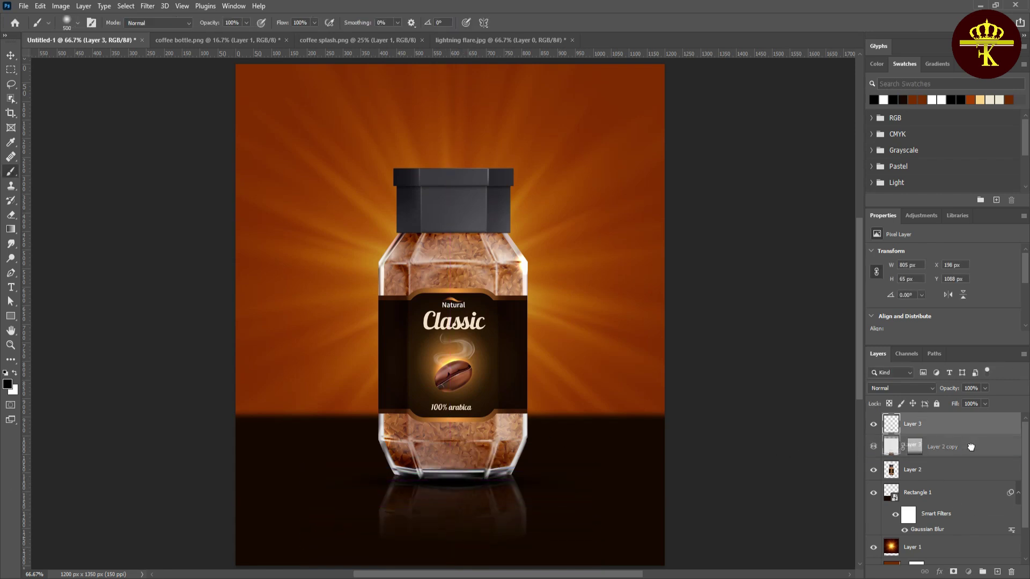
left_click_drag(971, 467, 970, 462)
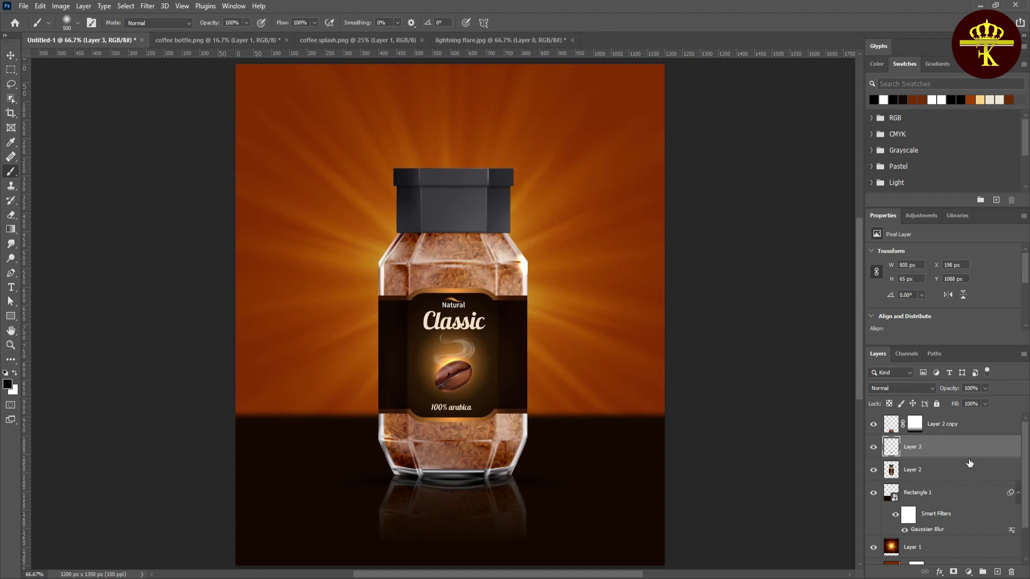
key("ctrl+bracketleft")
key("v")
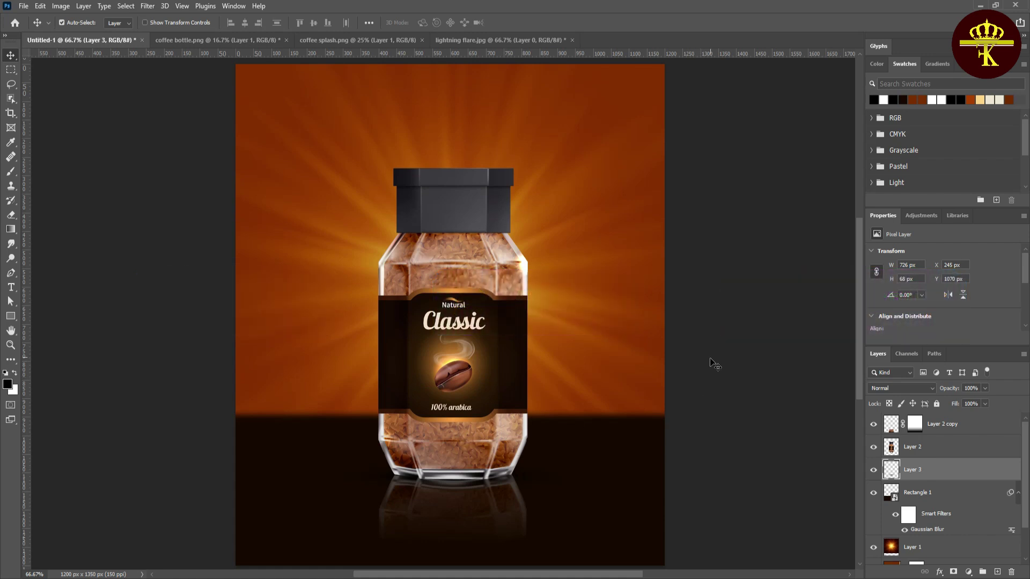
- Bring the coffee splash into the poster and shrink it to sit behind the jar
left_click(346, 43)
mouse_move(382, 324)
left_mouse_down()
mouse_move(397, 315)
mouse_move(324, 215)
left_mouse_up()
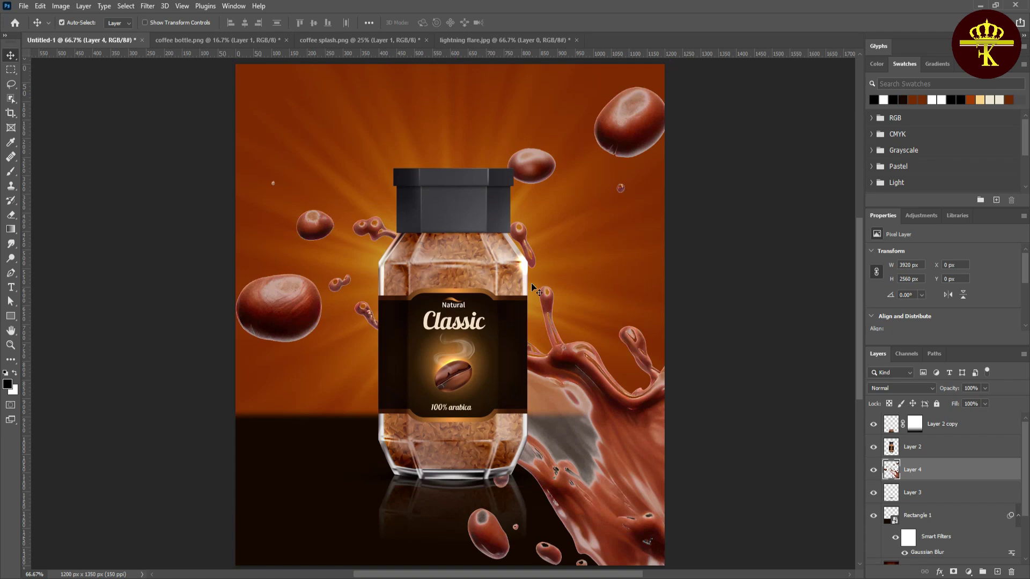
key("ctrl+minus")
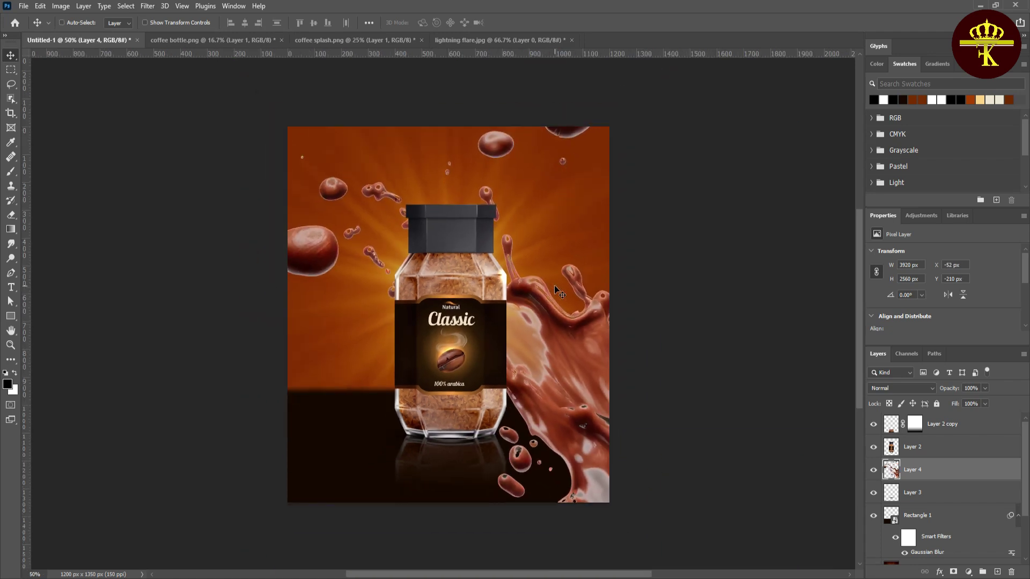
key("ctrl+t")
left_click_drag(275, 427, 701, 357)
left_click_drag(801, 367, 271, 227)
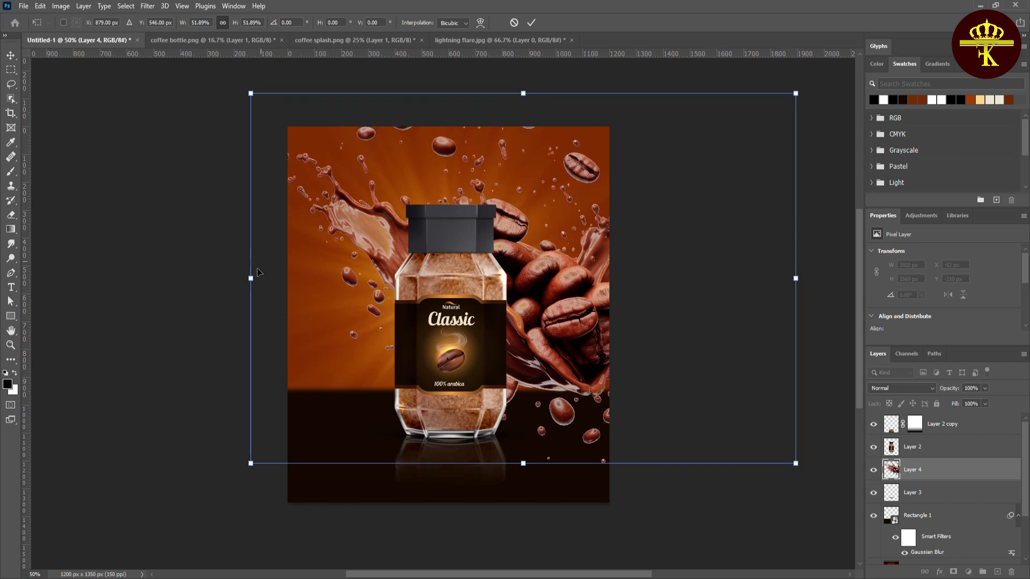
mouse_move(251, 278)
left_mouse_down()
mouse_move(556, 277)
mouse_move(374, 295)
mouse_move(379, 305)
left_mouse_up()
key("ctrl+plus")
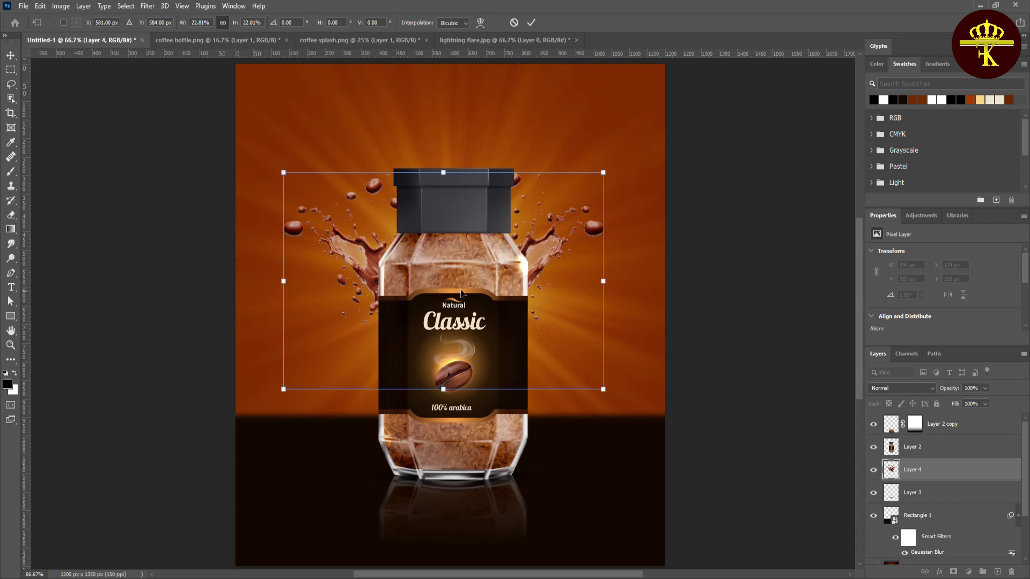
- Rotate the splash about 46°, tuck it behind the jar's left side, and duplicate it
left_click_drag(544, 264, 535, 218)
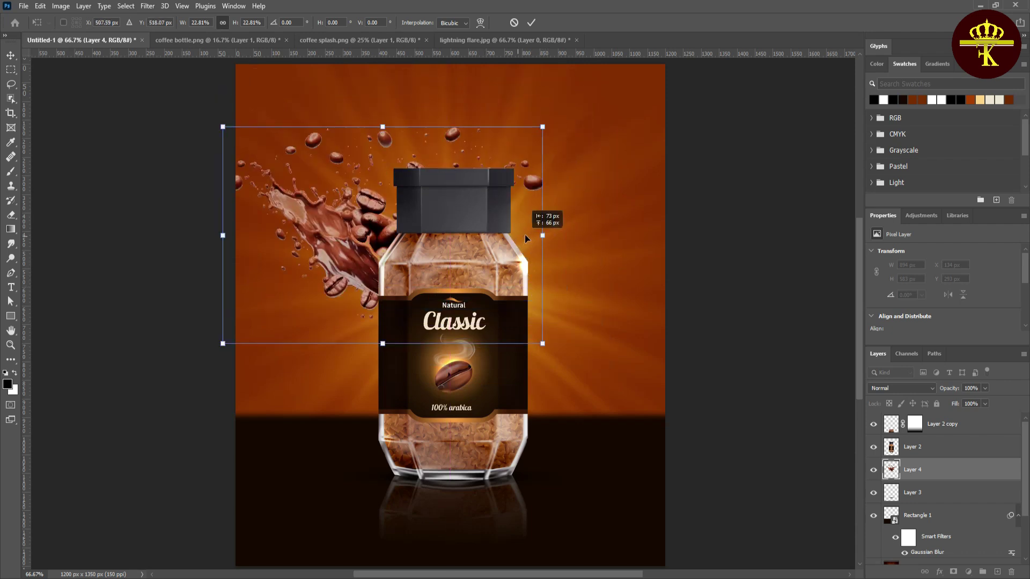
left_click_drag(610, 117, 636, 296)
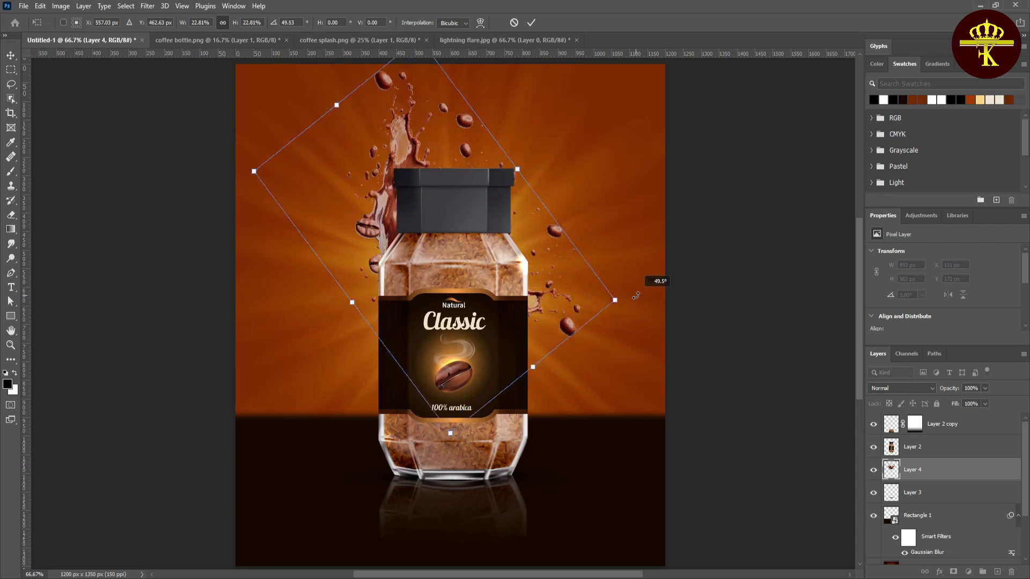
left_click_drag(527, 291, 509, 318)
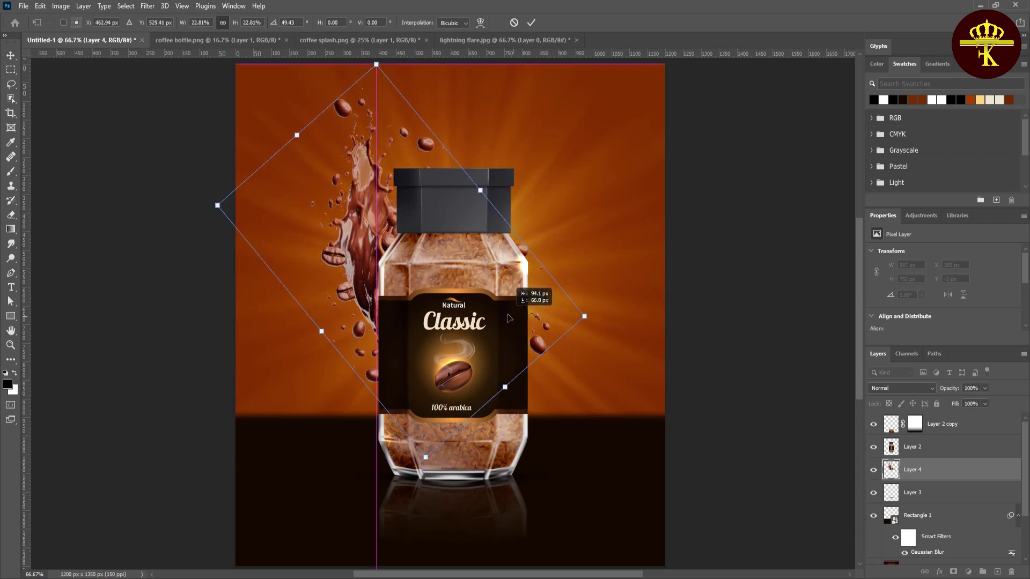
left_click_drag(360, 433, 368, 437)
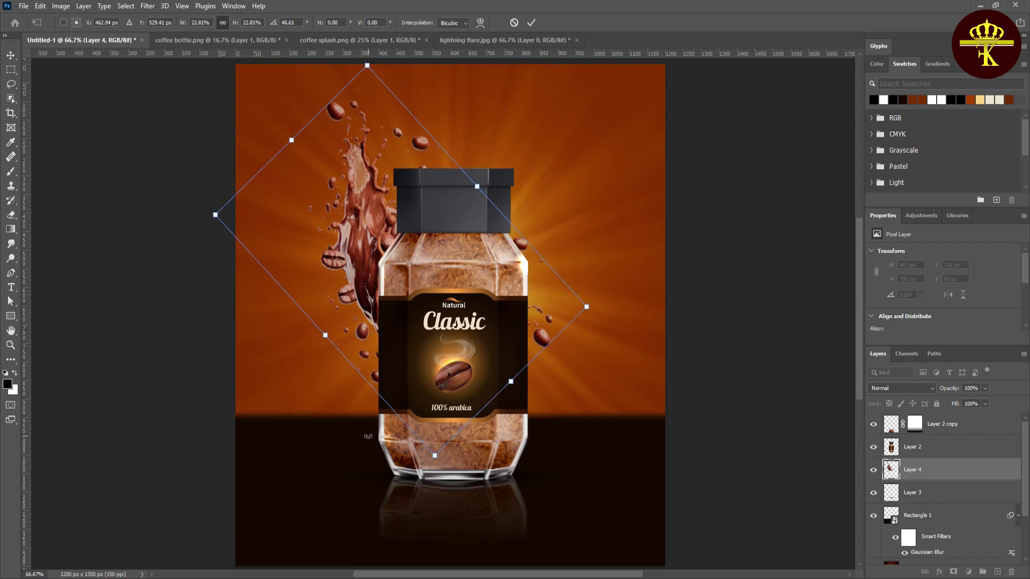
key("Return")
left_click_drag(358, 241, 366, 243)
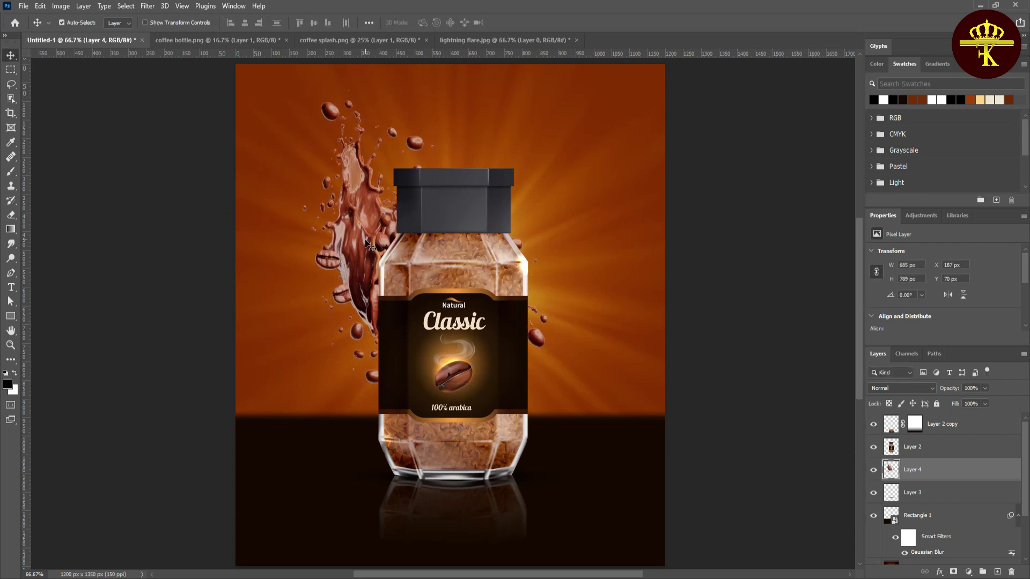
key("ctrl")
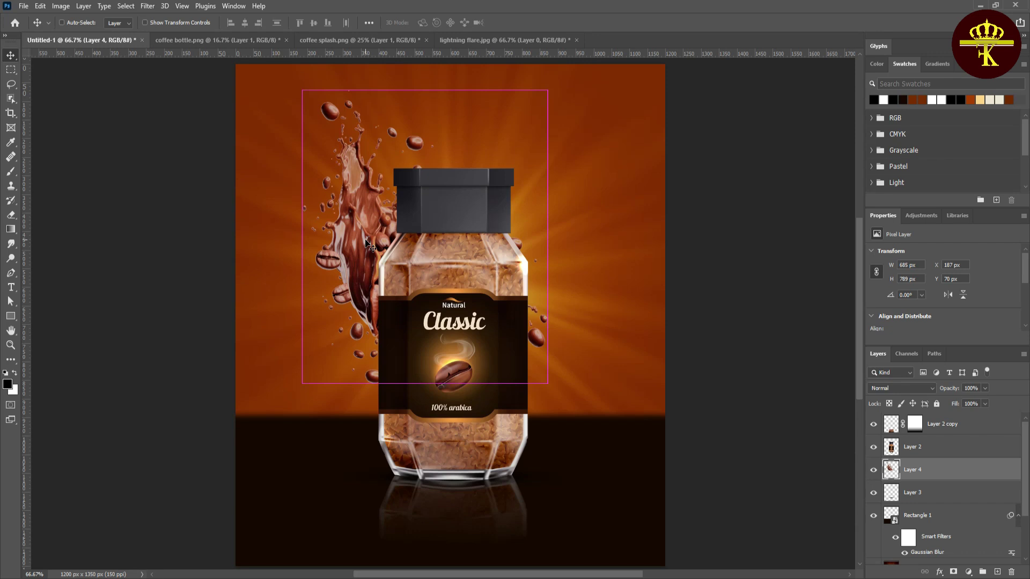
key("ctrl+j")
- Move the splash copy to the jar's right and flip it horizontally
left_click_drag(369, 243, 419, 240)
key("ctrl+t")
right_click(423, 221)
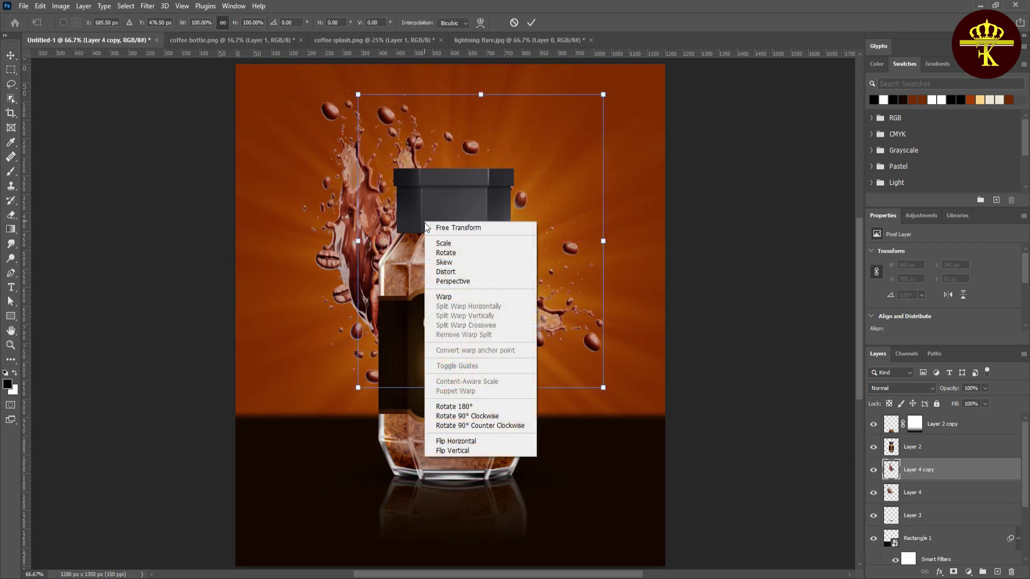
left_click(456, 435)
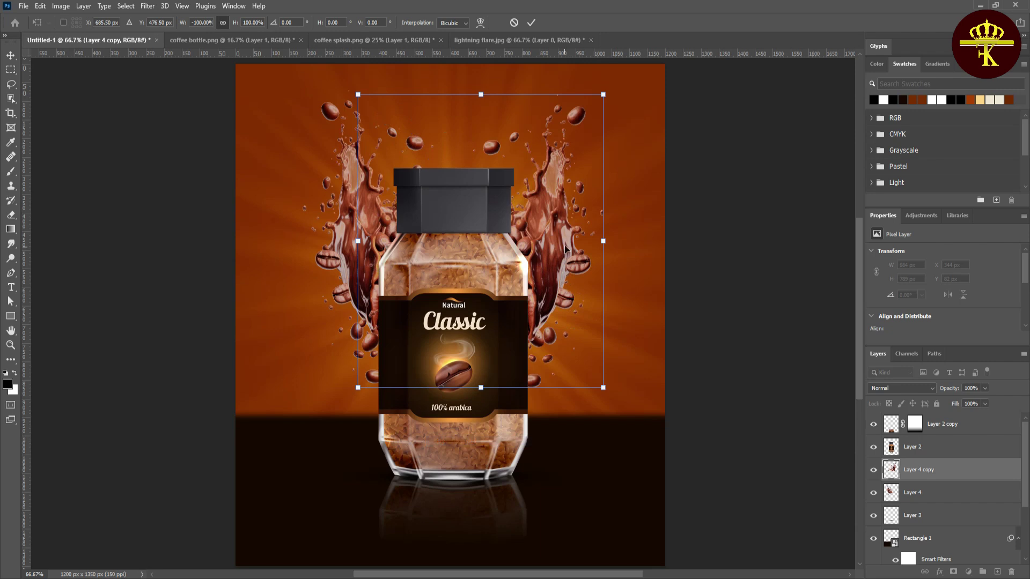
- Shrink the mirrored splash to about 71%, tilt it beside the jar, then bring up coffee splash.png
left_click_drag(565, 247, 579, 268)
left_click_drag(617, 137, 558, 226)
left_click_drag(541, 299, 572, 302)
left_click_drag(636, 247, 647, 280)
mouse_move(561, 307)
left_mouse_down()
mouse_move(565, 339)
mouse_move(561, 327)
left_mouse_up()
mouse_move(612, 228)
left_mouse_down()
mouse_move(617, 209)
mouse_move(622, 257)
left_mouse_up()
left_click_drag(569, 301, 562, 320)
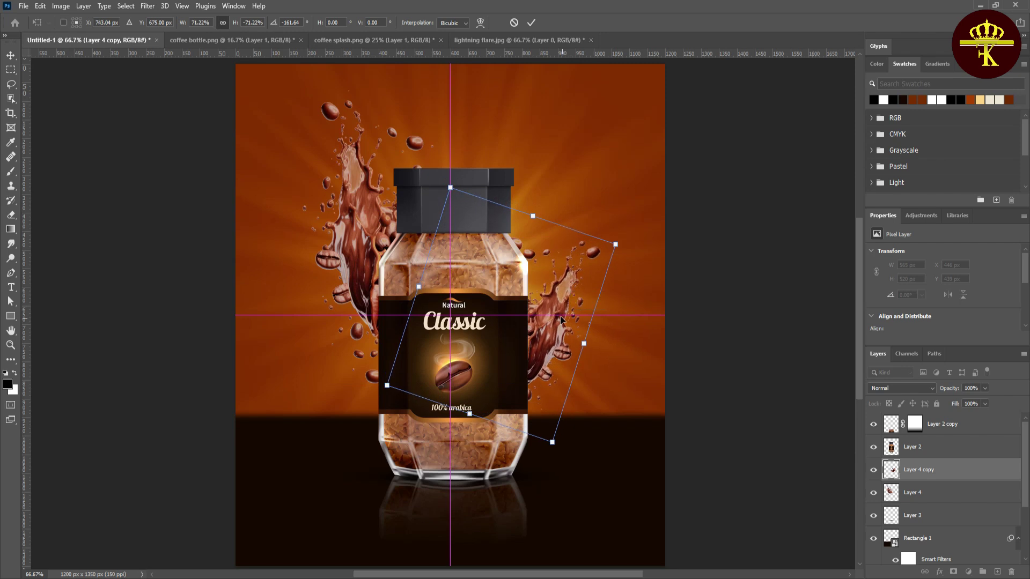
key("Return")
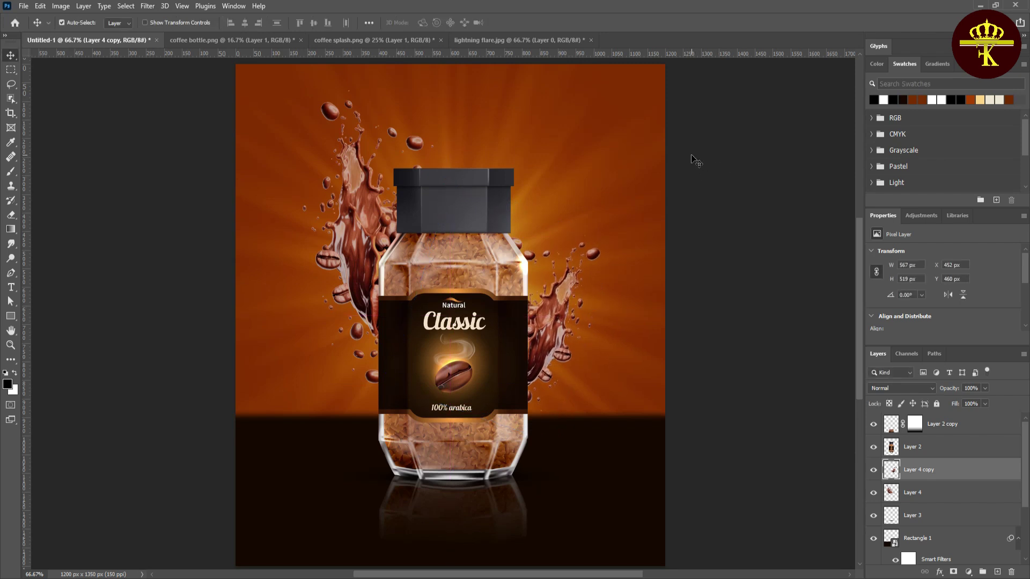
key("ctrl+Tab")
key("ctrl+Tab")
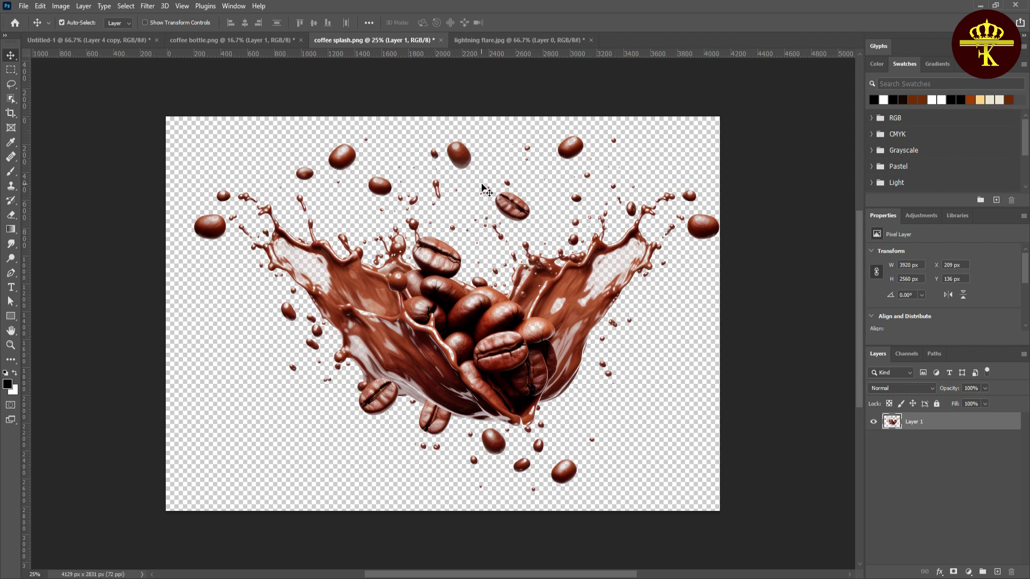
- Lasso a single coffee bean from coffee splash.png and paste it into the Untitled-1 poster
left_click(11, 84)
left_click_drag(503, 226, 541, 224)
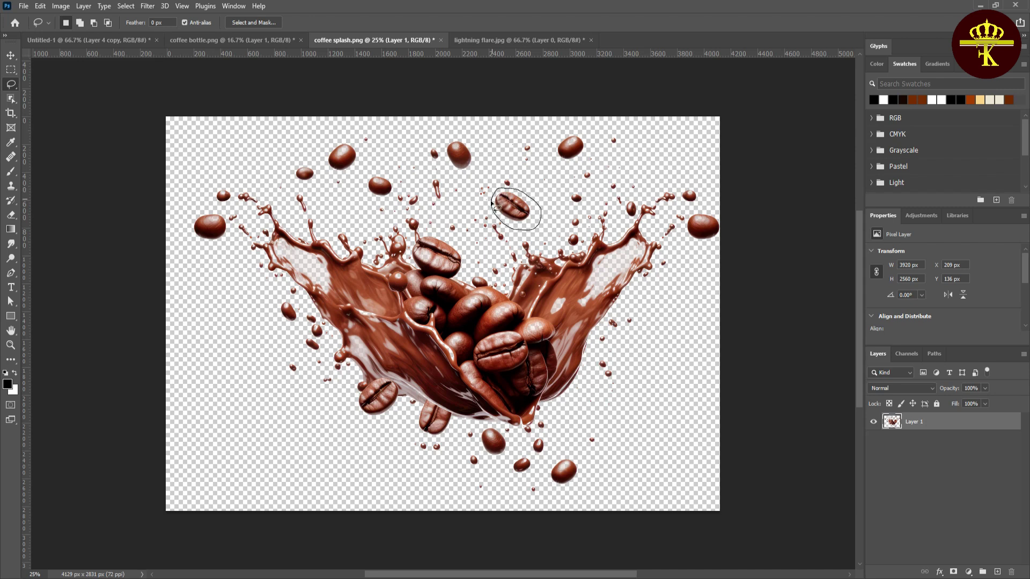
left_click(112, 42)
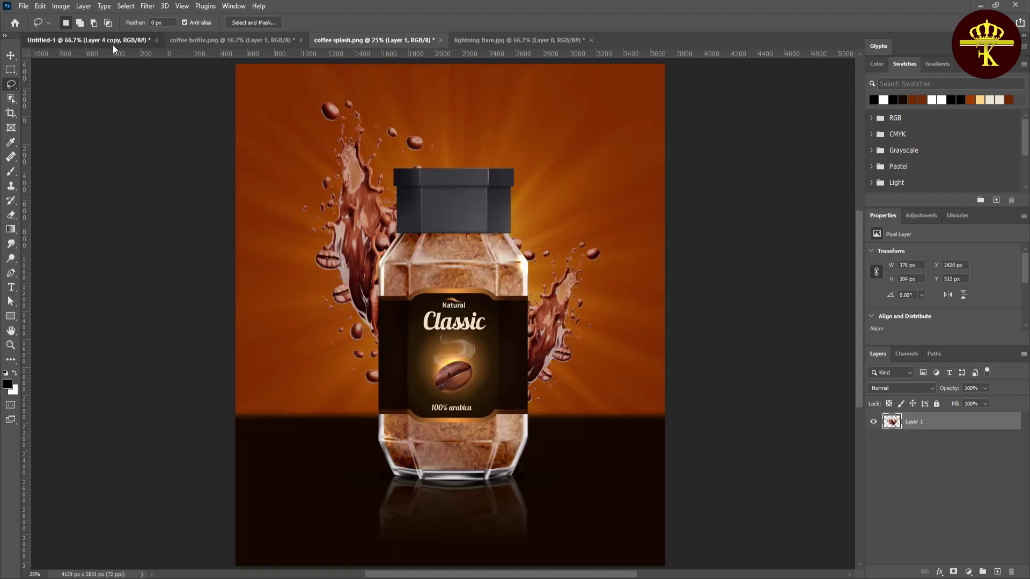
key("ctrl+v")
- Move the bean layer to the top of the stack and scale the bean to 45% left of the jar
left_click(11, 55)
left_click_drag(955, 471, 882, 407)
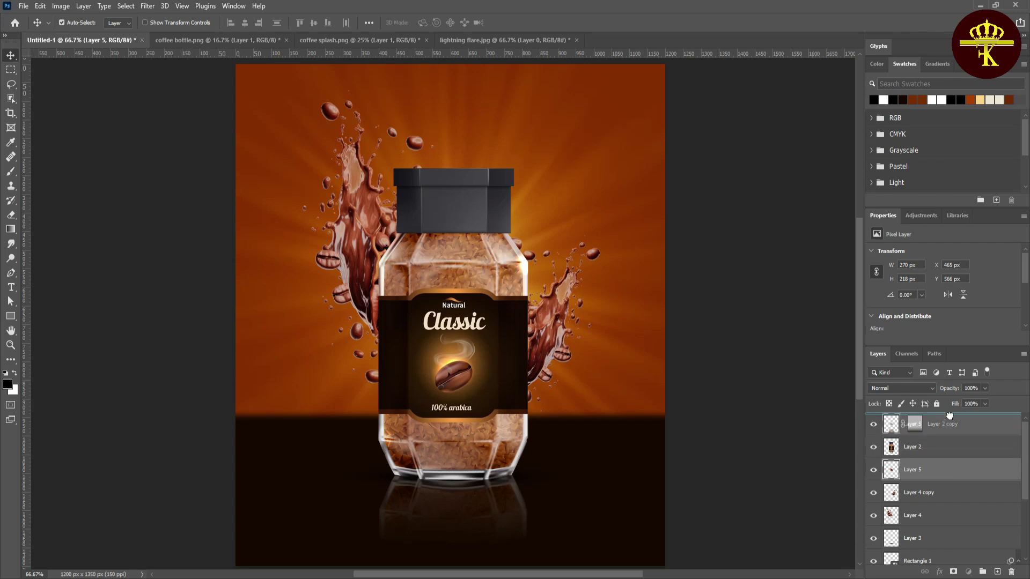
left_click_drag(460, 330, 579, 183)
key("ctrl+t")
mouse_move(618, 212)
left_mouse_down()
mouse_move(565, 167)
mouse_move(290, 331)
left_mouse_up()
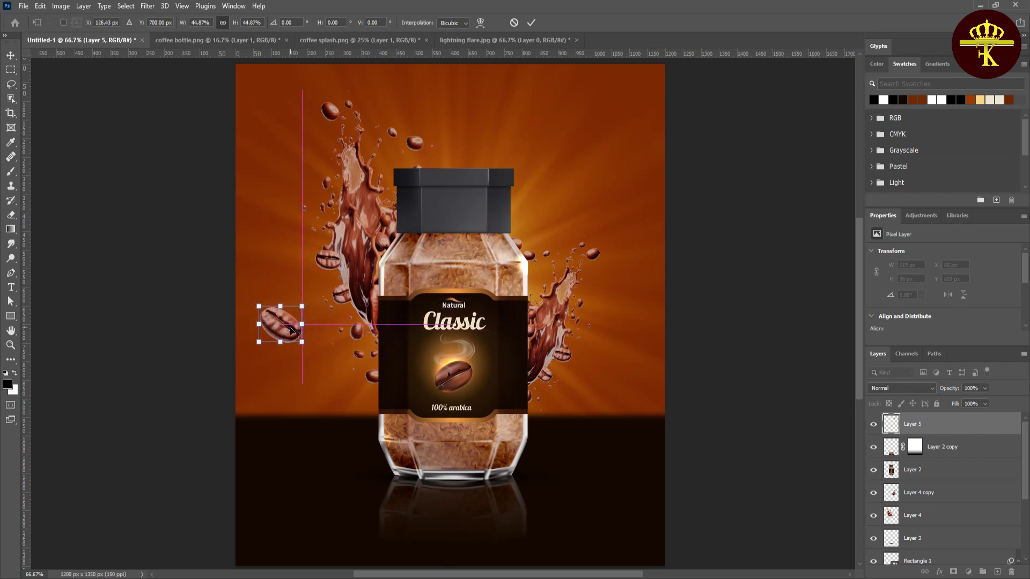
key("Return")
- Duplicate the bean right of the jar rotated about 45°, plus another copy on the floor
key("ctrl+j")
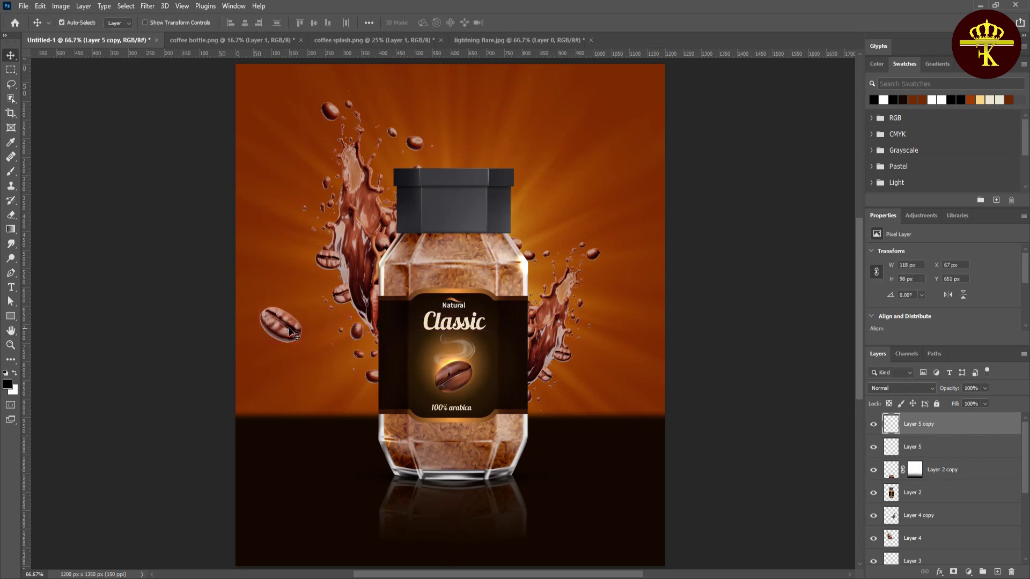
left_click_drag(287, 332, 612, 328)
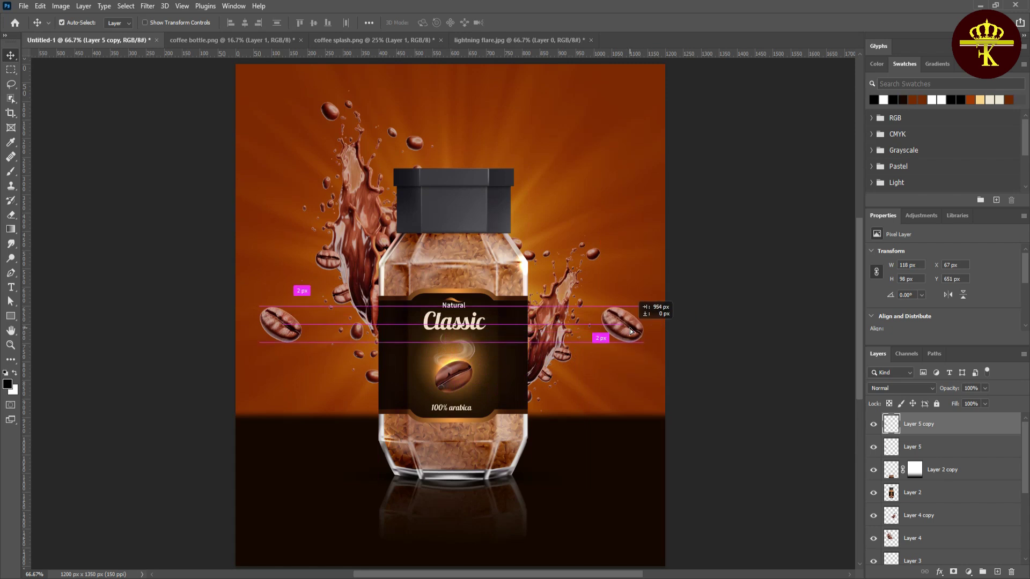
key("ctrl+t")
mouse_move(600, 289)
left_mouse_down()
mouse_move(590, 327)
mouse_move(614, 333)
left_mouse_up()
key("Return")
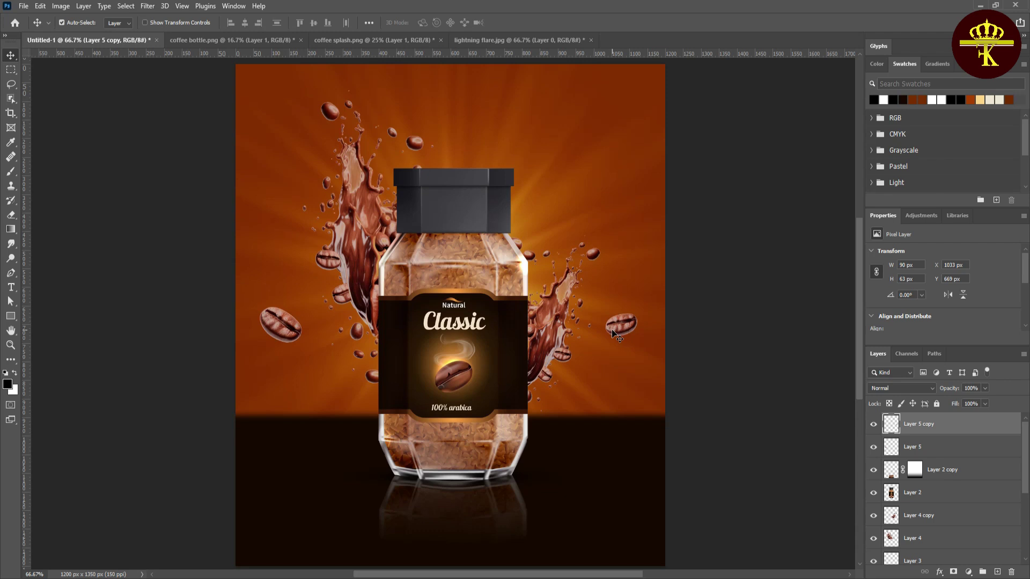
mouse_move(614, 334)
left_mouse_down()
mouse_move(585, 473)
mouse_move(599, 470)
mouse_move(596, 460)
mouse_move(593, 478)
left_mouse_up()
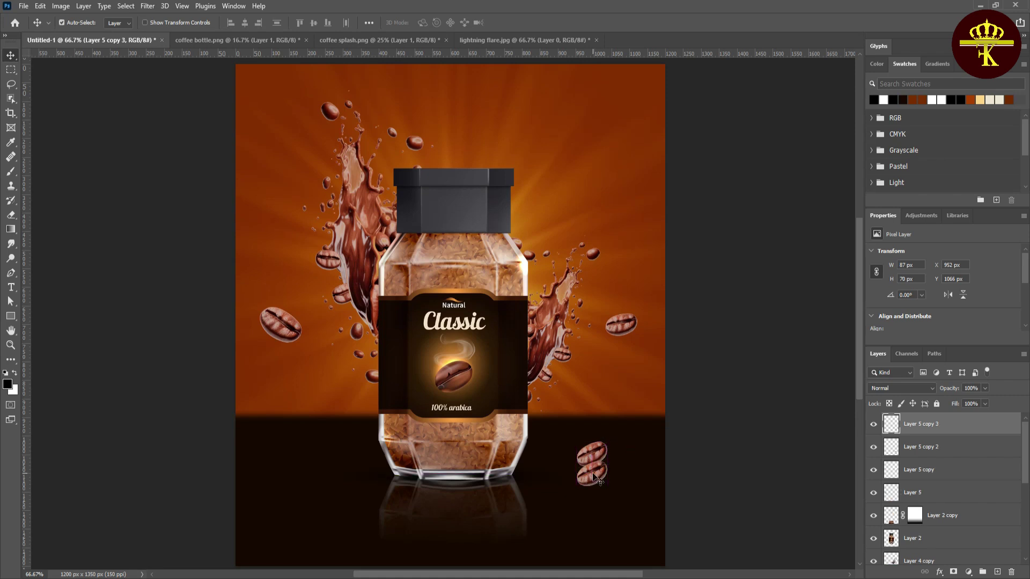
- Flip the floor bean's copy vertically beneath it as a reflection, nudged up 2 px
key("ctrl+t")
right_click(593, 472)
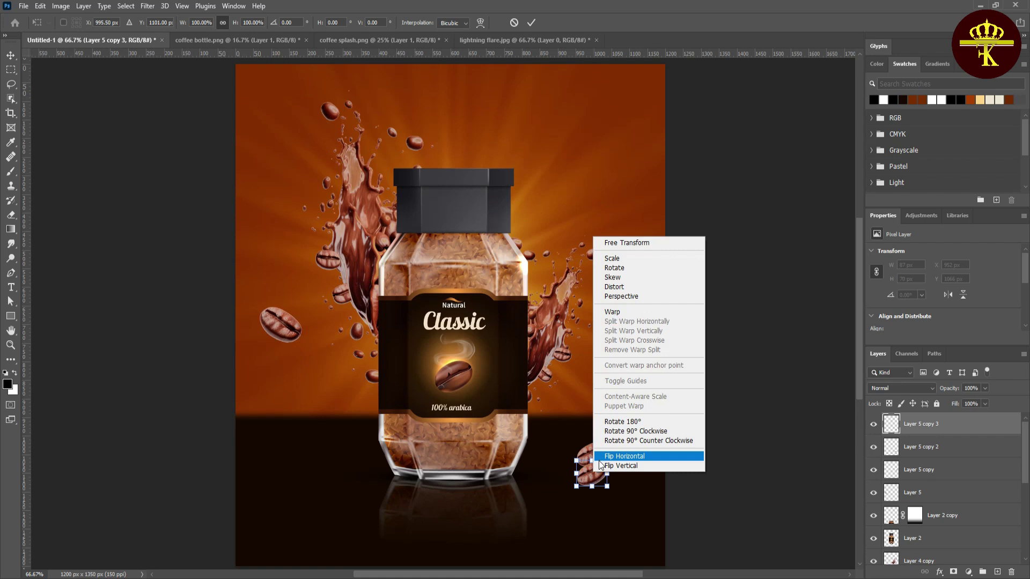
left_click(601, 465)
left_click_drag(598, 476, 598, 483)
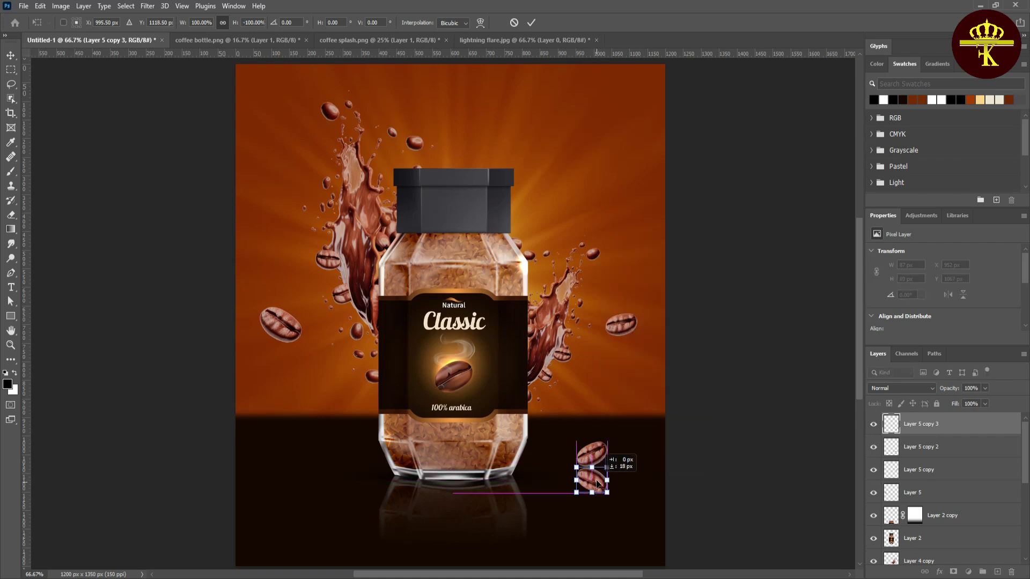
key("Return")
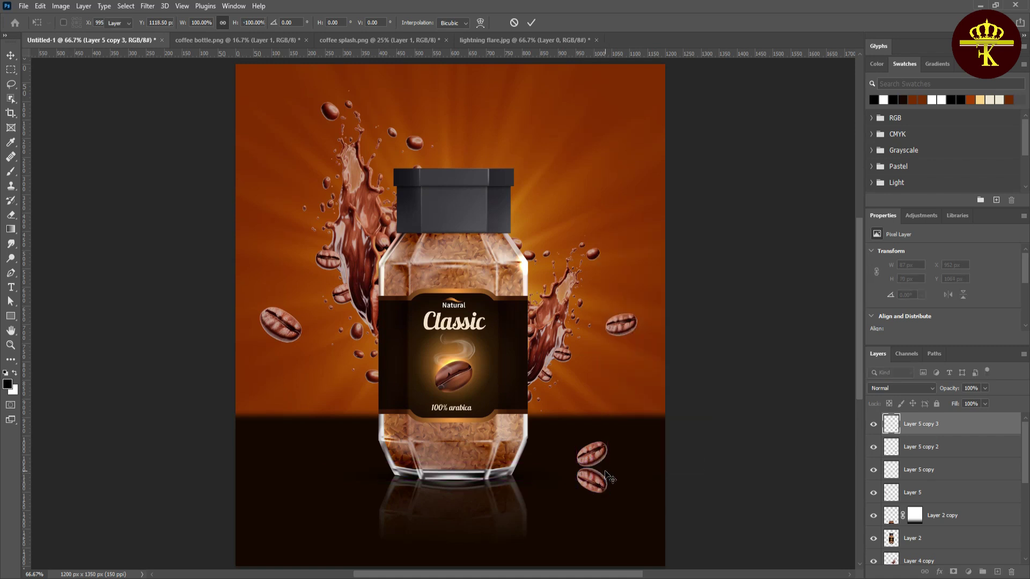
key("Up")
key("Up")
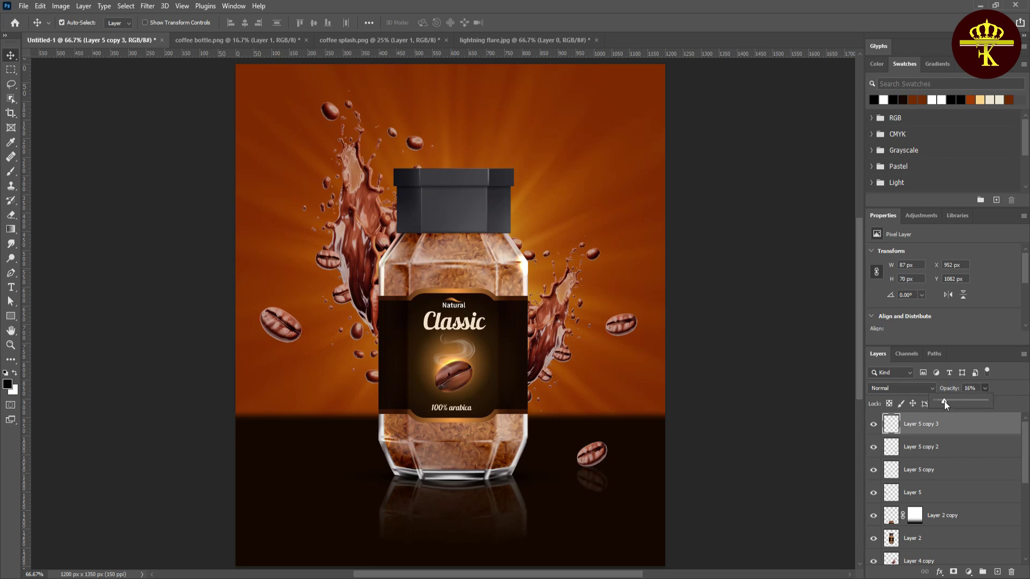
- Place a small bean copy on the left floor with a flipped reflection at 24% opacity
left_click(264, 328)
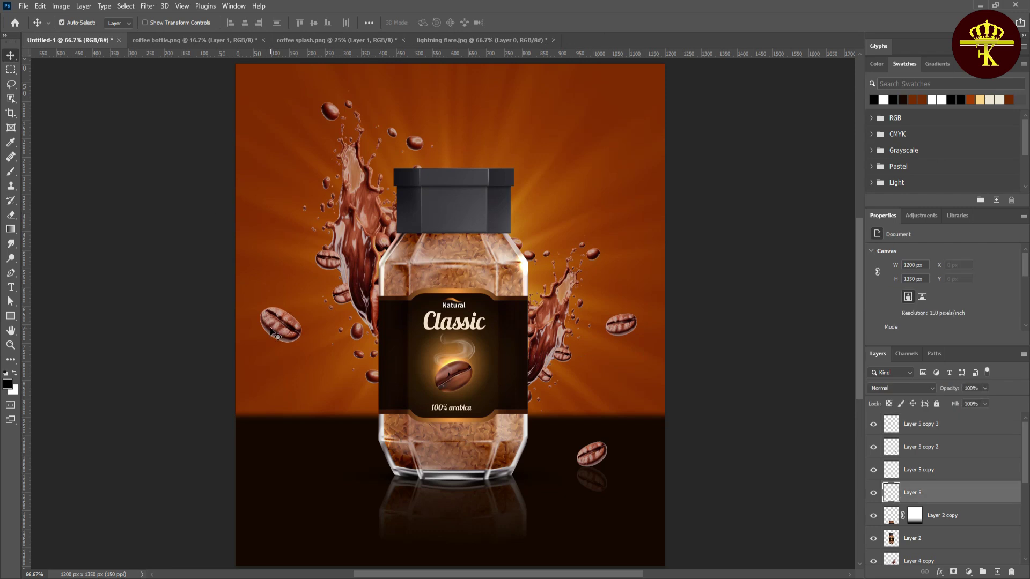
left_click_drag(264, 328, 310, 427)
left_click_drag(372, 376, 330, 441)
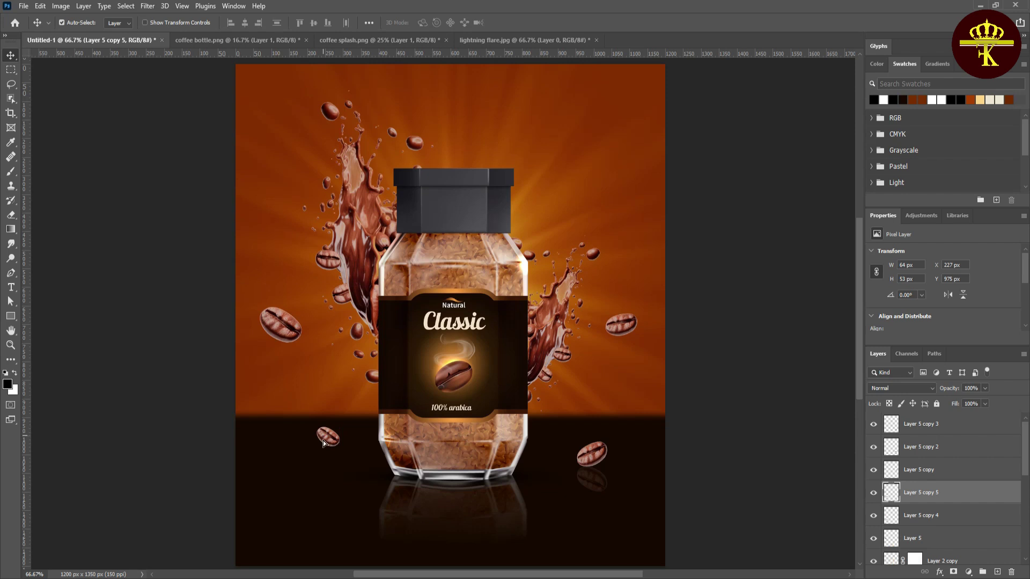
key("ctrl+t")
right_click(325, 442)
left_click(343, 430)
left_click_drag(328, 454, 330, 457)
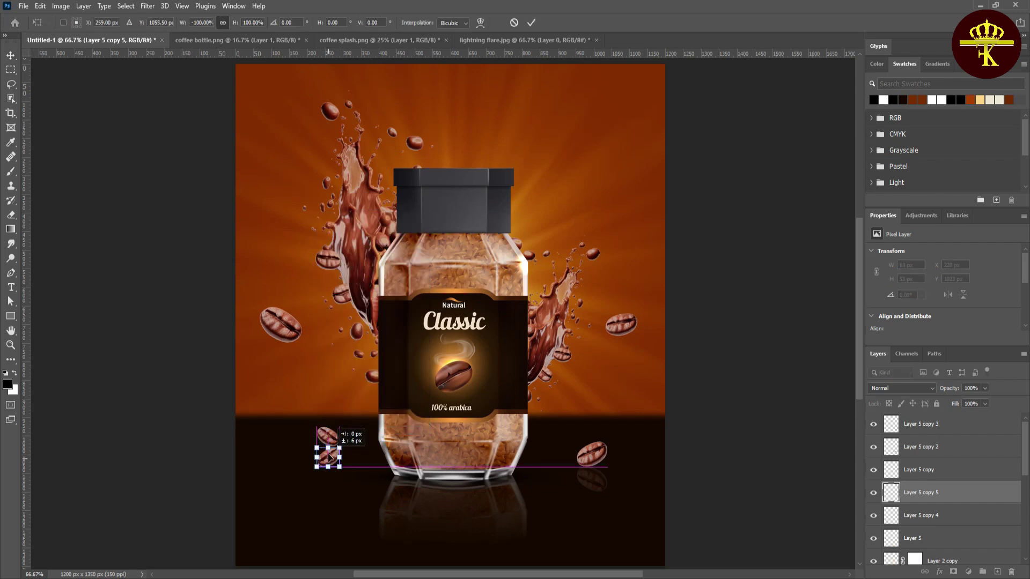
key("Return")
left_click_drag(967, 402, 948, 402)
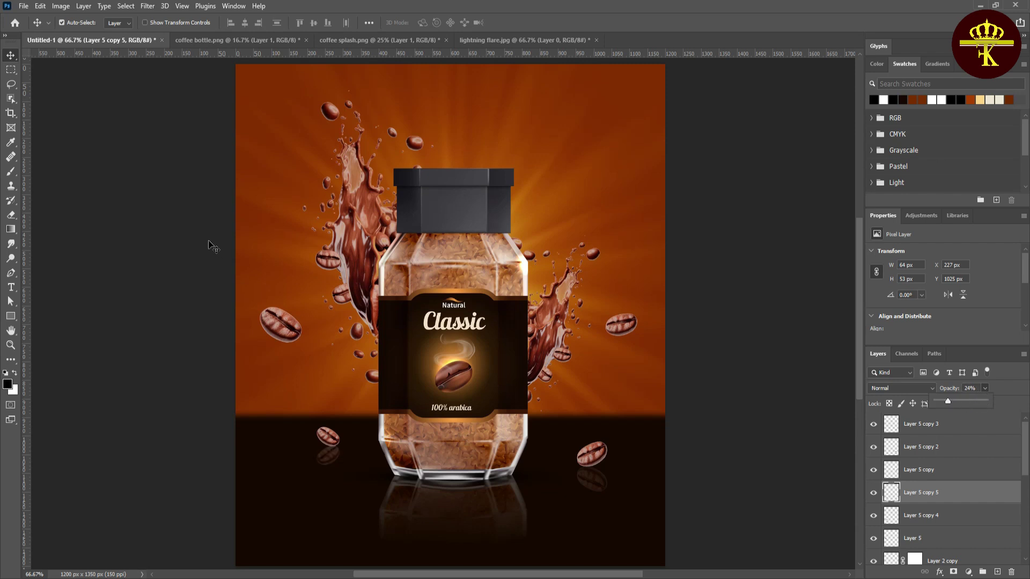
- Copy beans to the upper-right and upper-left corners, rotating the left one about 88°
left_click(630, 324)
mouse_move(631, 324)
left_mouse_down()
mouse_move(610, 129)
mouse_move(566, 110)
left_mouse_up()
key("ctrl+t")
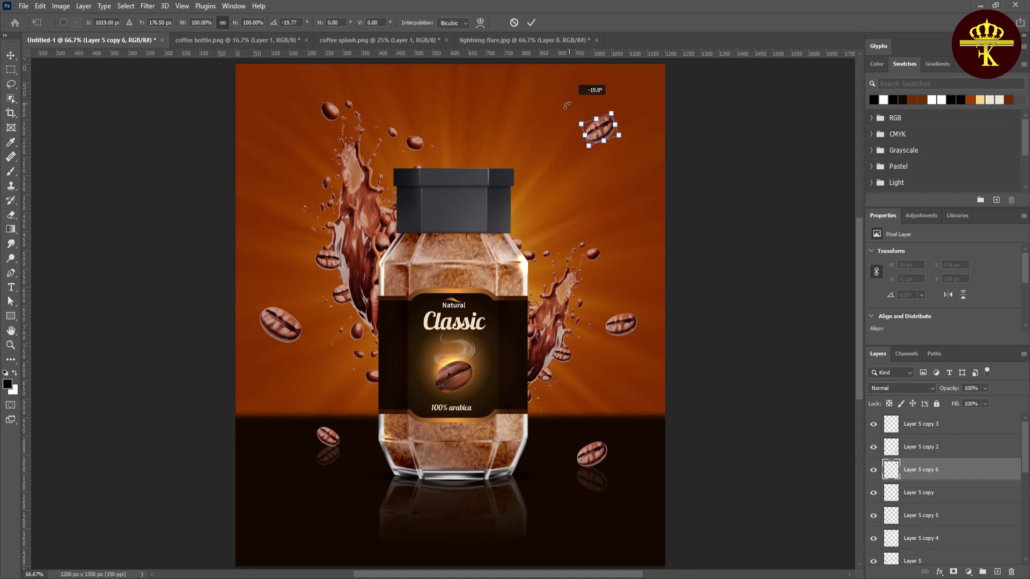
key("Return")
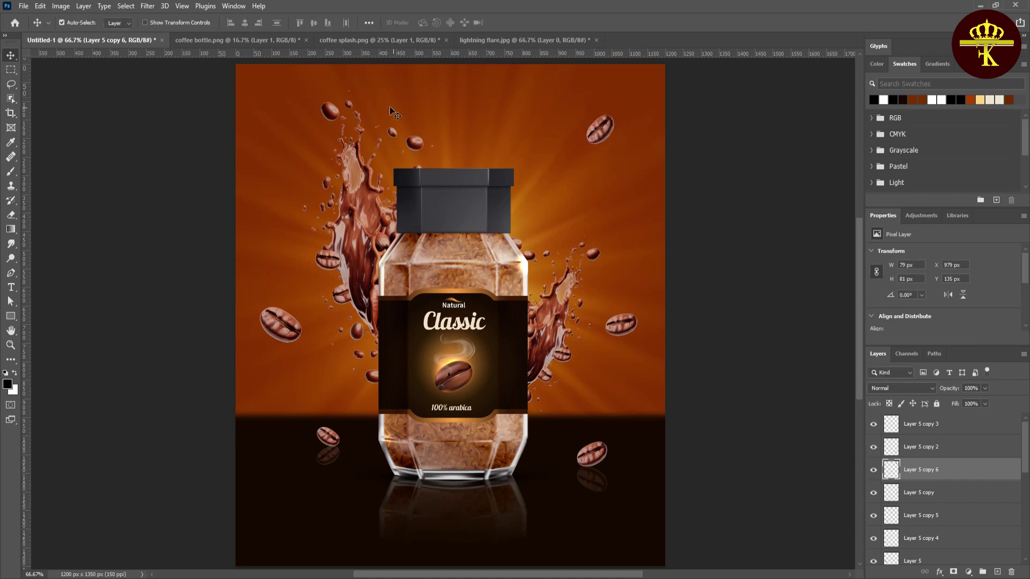
mouse_move(600, 132)
left_mouse_down()
mouse_move(286, 101)
mouse_move(262, 127)
left_mouse_up()
key("ctrl+t")
key("Return")
left_click(276, 334)
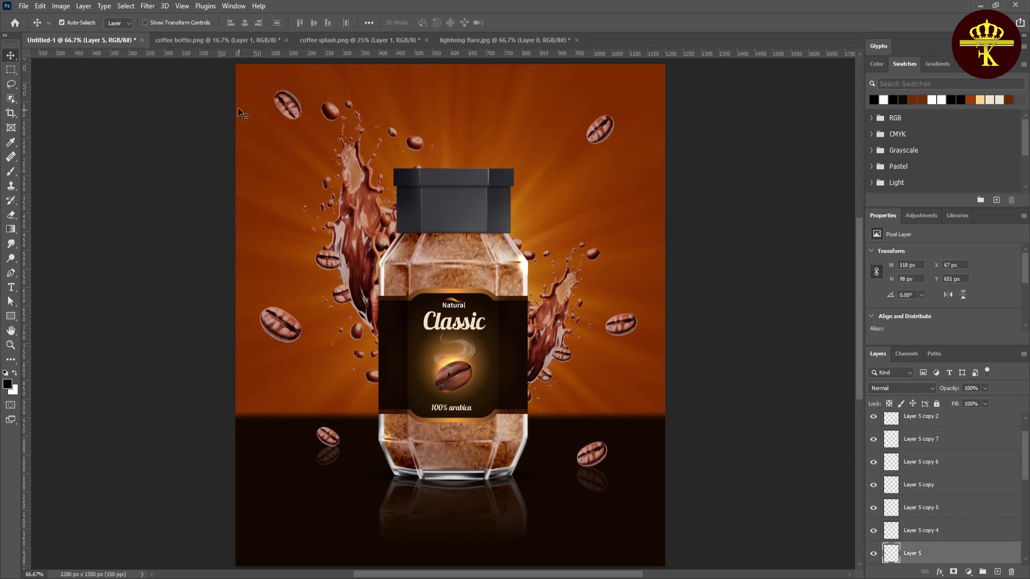
- Apply a Motion Blur of distance 20 to each of the four scattered bean layers
left_click(147, 6)
mouse_move(185, 148)
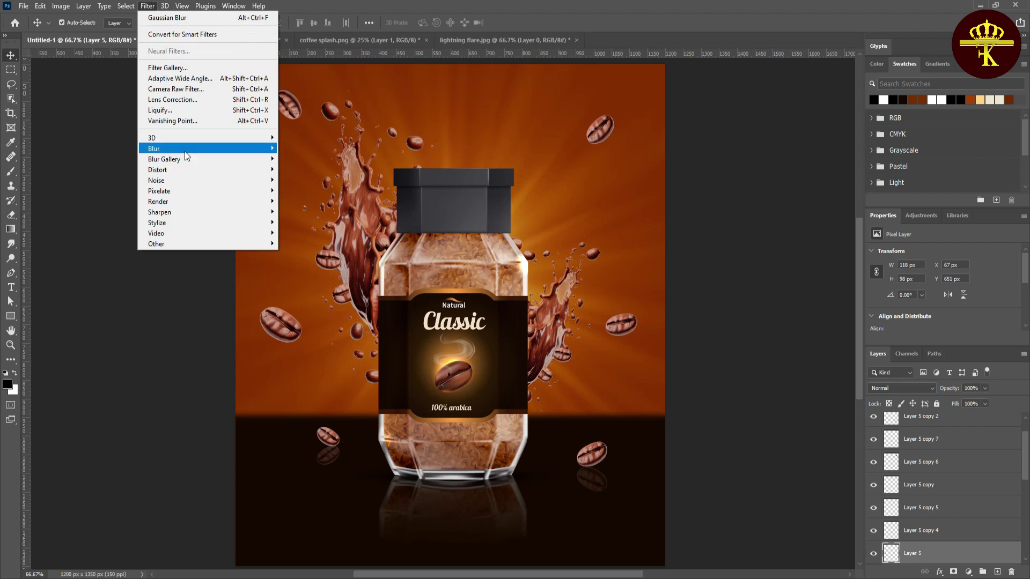
left_click(304, 211)
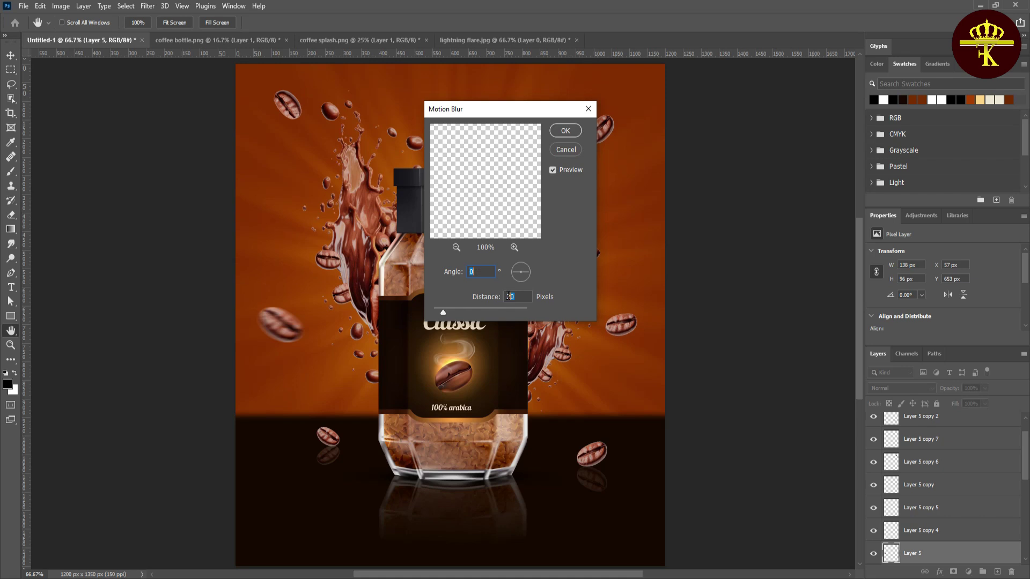
left_click(555, 132)
left_click(294, 109)
left_click(147, 6)
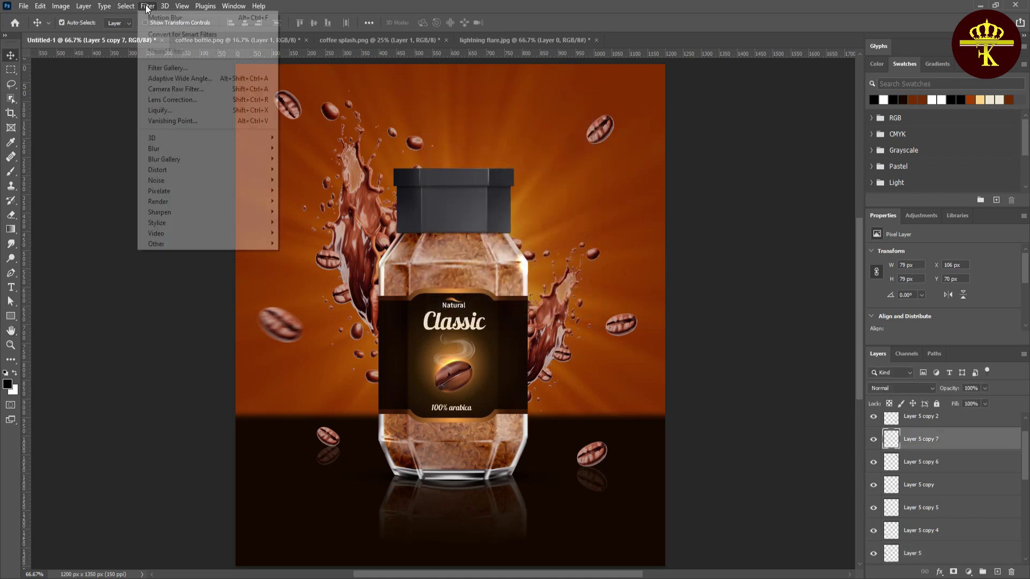
left_click(307, 212)
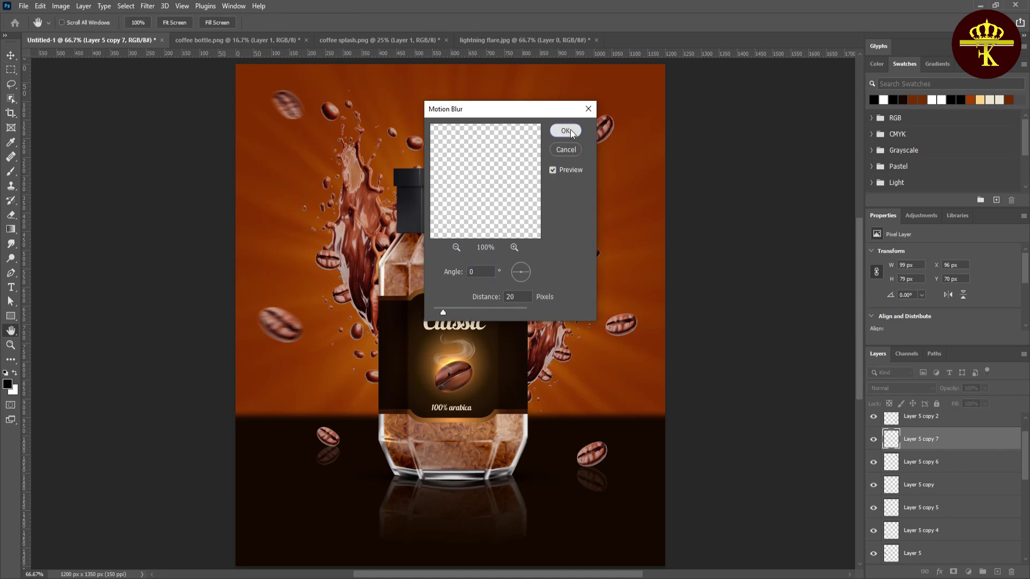
left_click(565, 130)
left_click(599, 129)
left_click(147, 6)
left_click(307, 212)
left_click(565, 130)
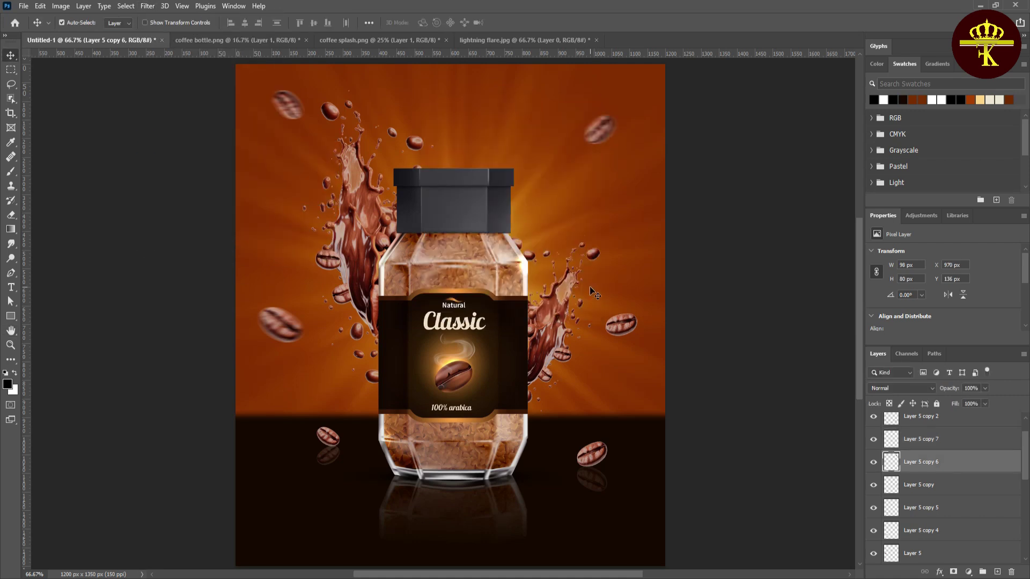
left_click(621, 319)
left_click(147, 5)
left_click(323, 213)
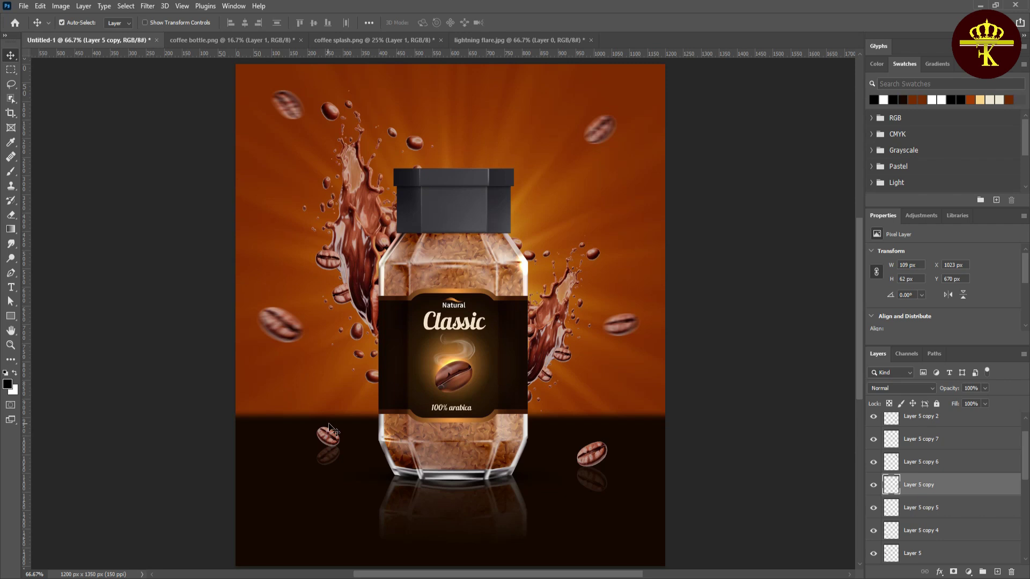
- Duplicate the upper-right bean leftward above the jar's cap as Layer 5 copy 8
left_click(600, 129)
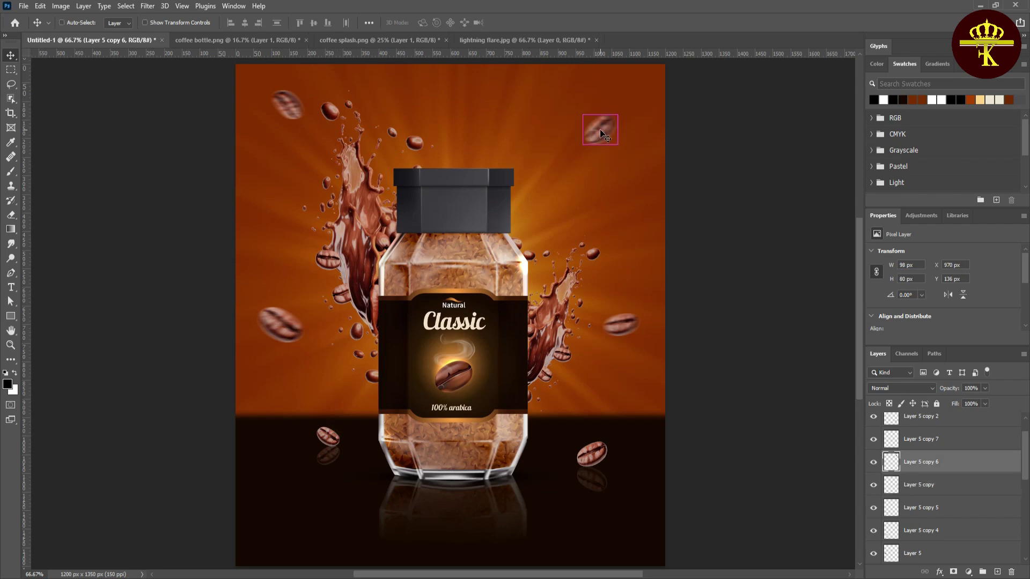
left_click_drag(599, 129, 481, 128, "alt")
key("ctrl+t")
left_click(740, 151)
left_click_drag(598, 315, 566, 266)
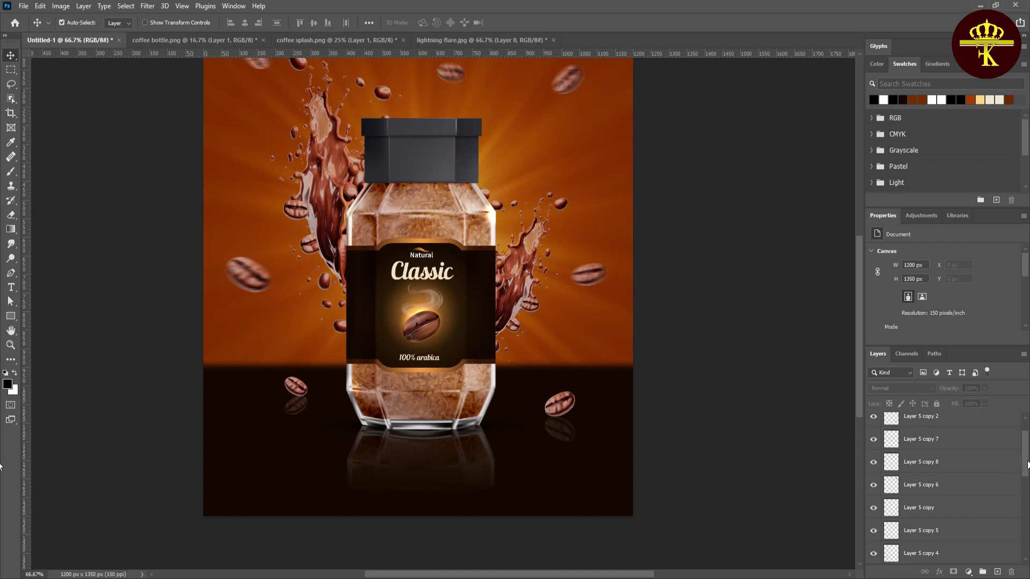
- On a new layer, pen-draw a closed curved swoosh shape in the poster's bottom-right corner
scroll(965, 422, "up", 1)
left_click(957, 423)
left_click(999, 572)
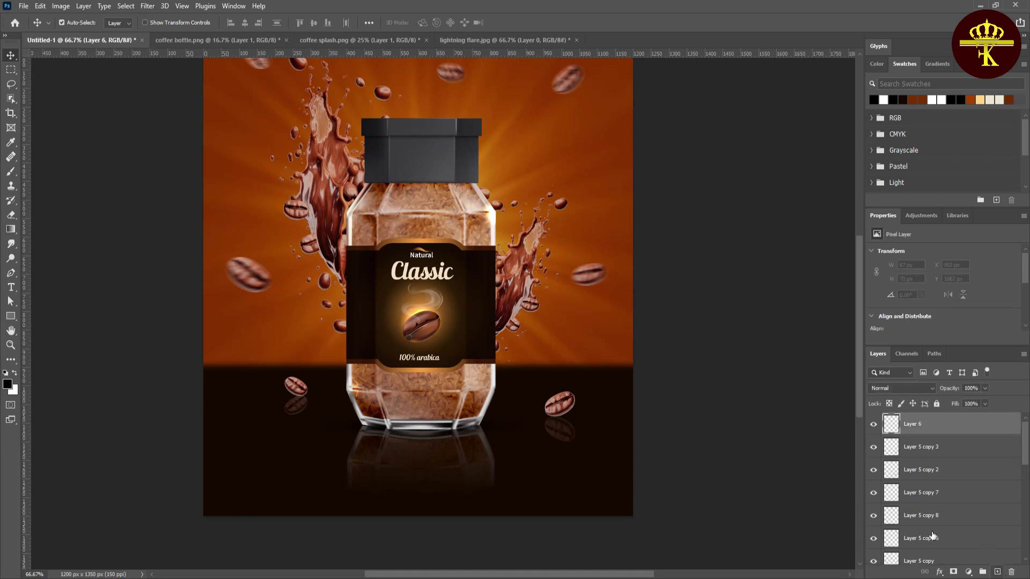
left_click_drag(11, 273, 63, 273)
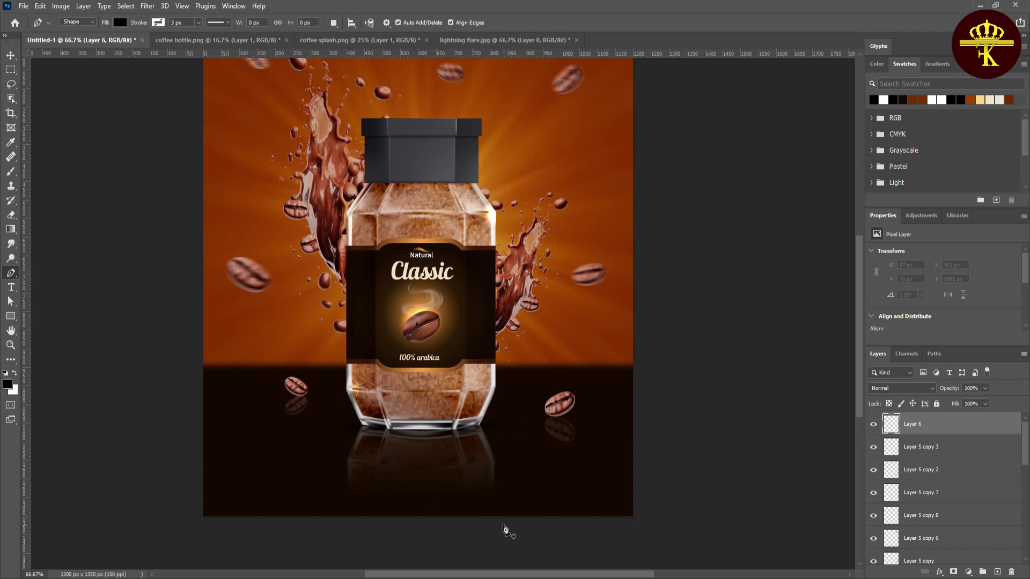
left_click(457, 517)
left_click_drag(538, 435, 545, 387)
left_click(537, 435, "alt")
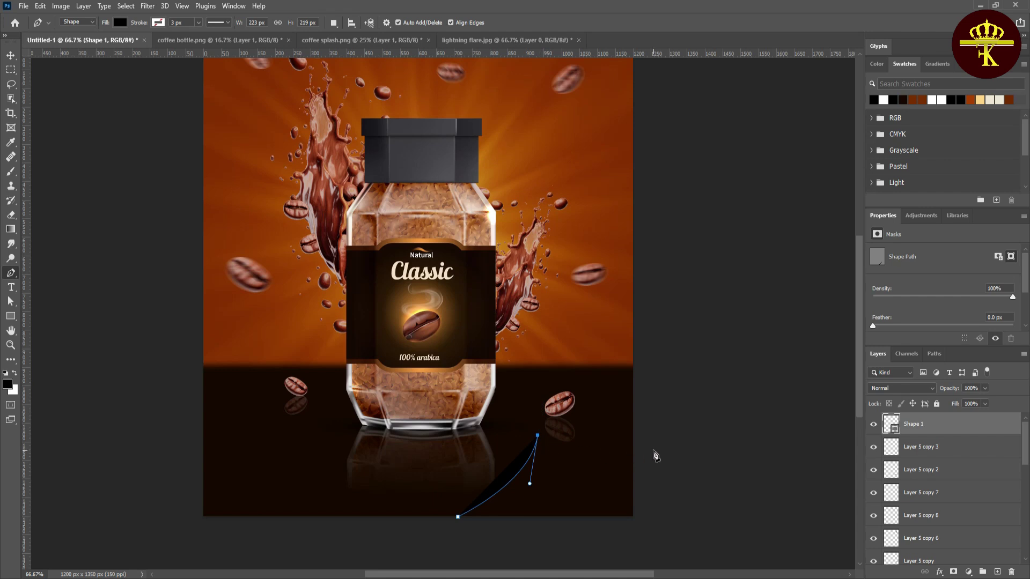
left_click_drag(633, 447, 711, 407)
left_click(634, 447, "alt")
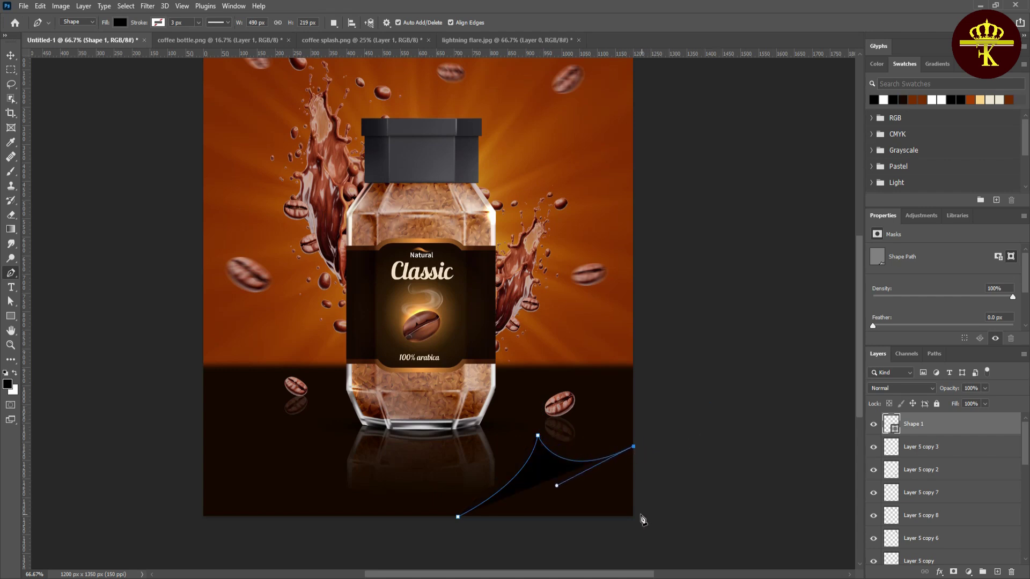
left_click(458, 517)
key("Return")
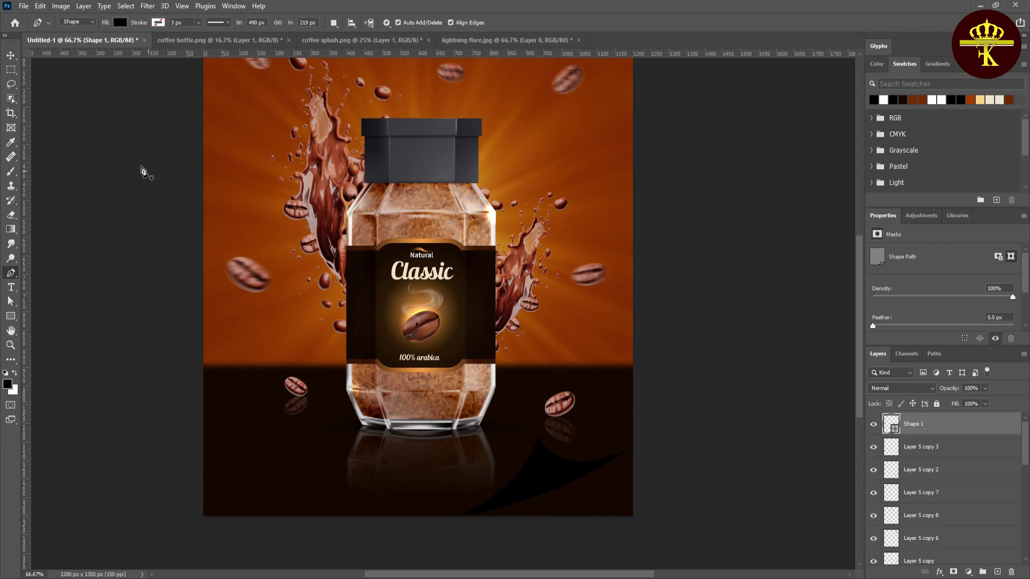
- Draw a second curved swoosh shape, Shape 2, over the bottom-right corner
left_click(11, 56)
left_click(998, 572)
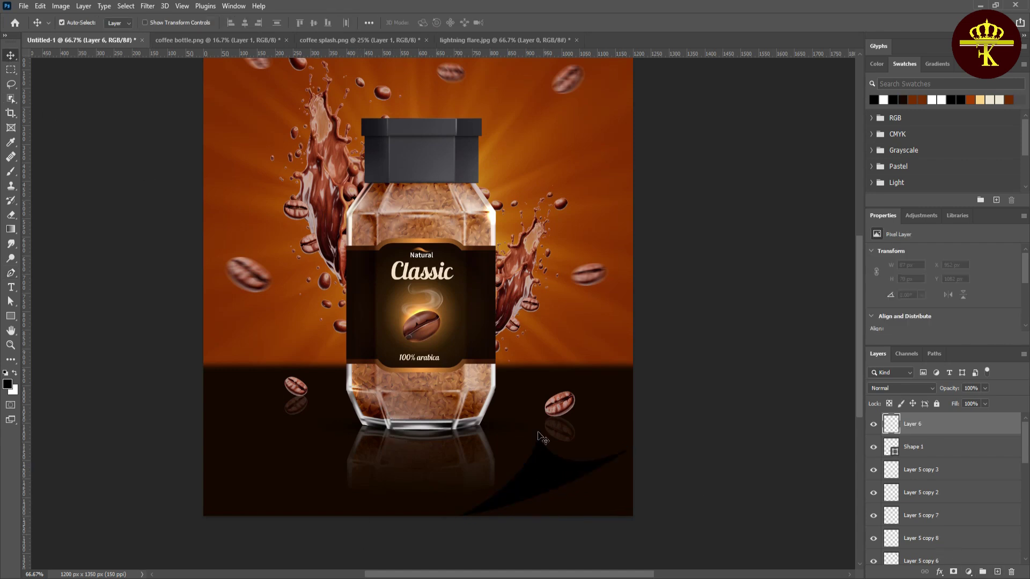
left_click(10, 275)
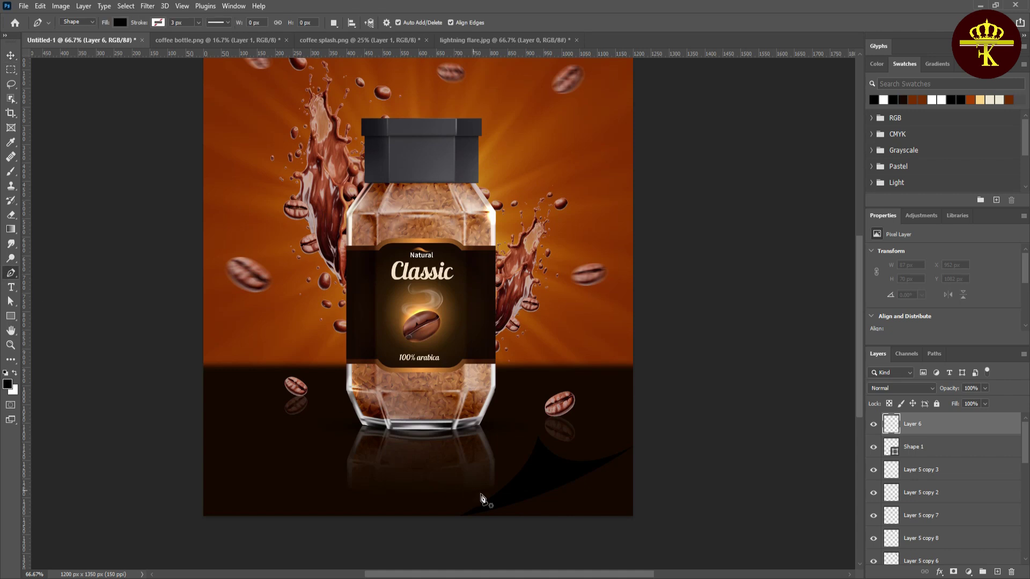
left_click(459, 518)
left_click_drag(631, 448, 660, 427)
left_click(643, 538)
left_click(459, 518)
left_click(8, 56)
left_click(558, 462)
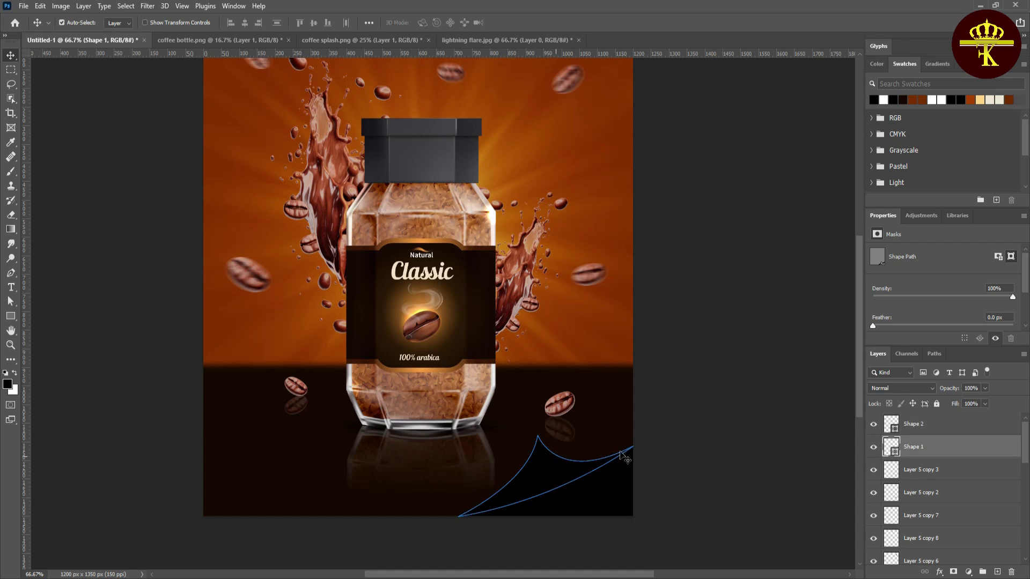
- Add a Gradient Overlay to Shape 1 with a #4d230a dark-brown stop at 34%
double_click(966, 447)
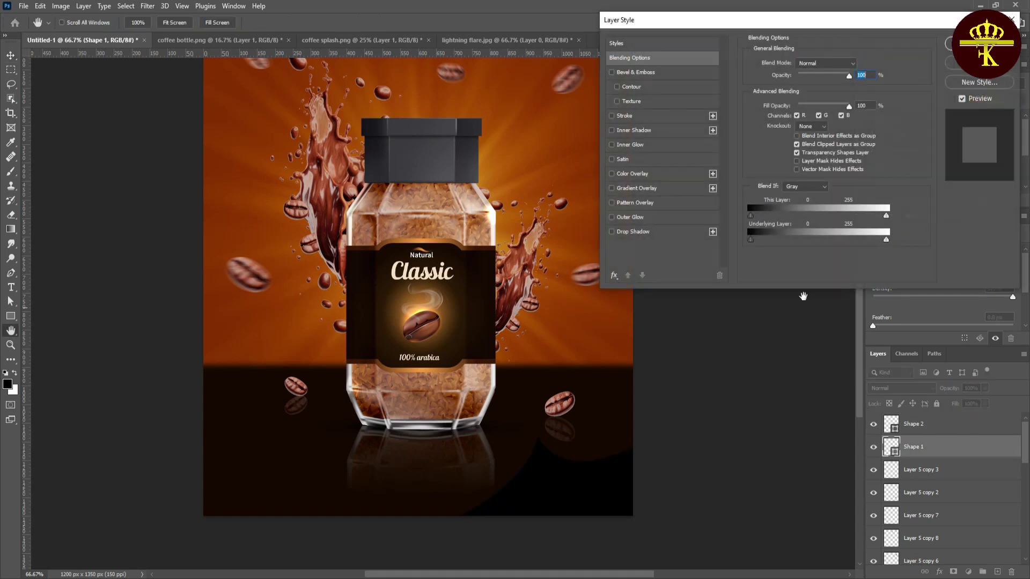
left_click(659, 188)
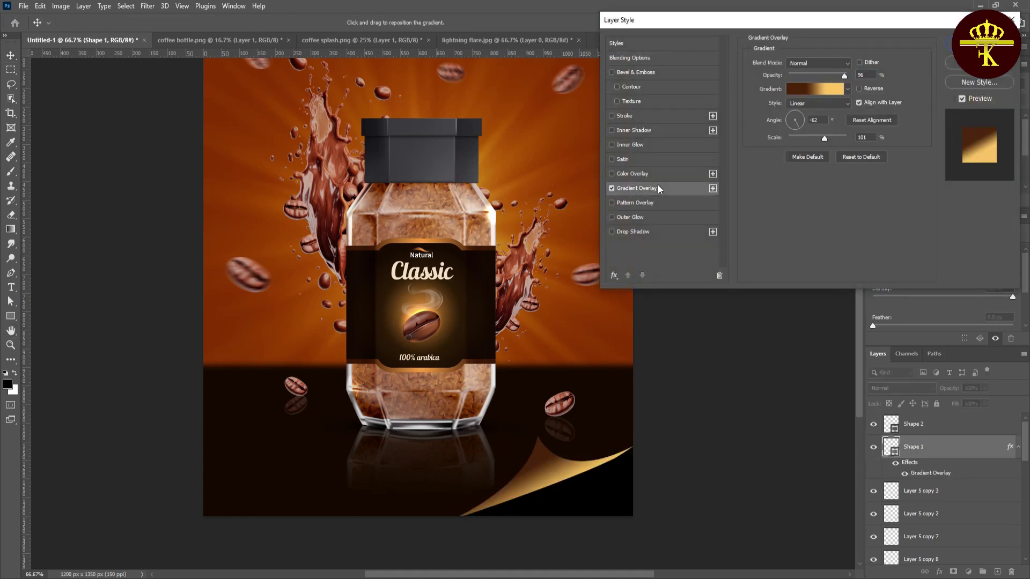
left_click(814, 90)
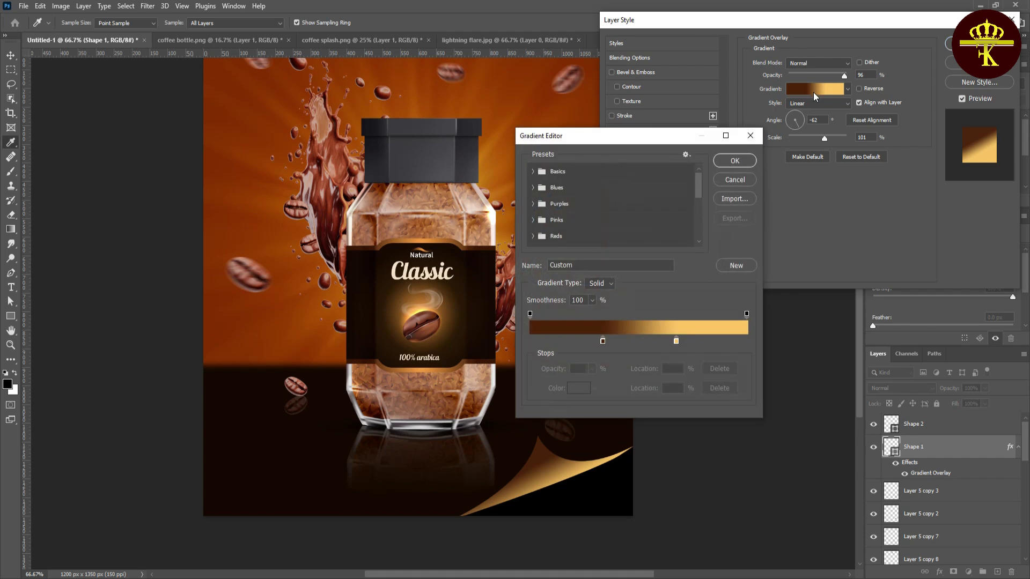
left_click(603, 342)
left_click(585, 388)
left_click_drag(839, 107, 718, 108)
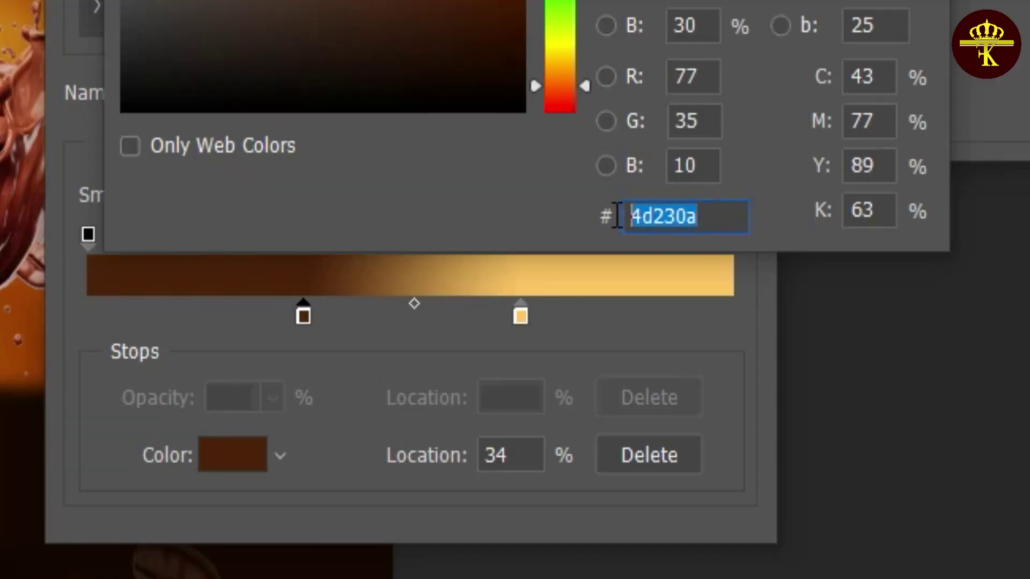
left_click(729, 220)
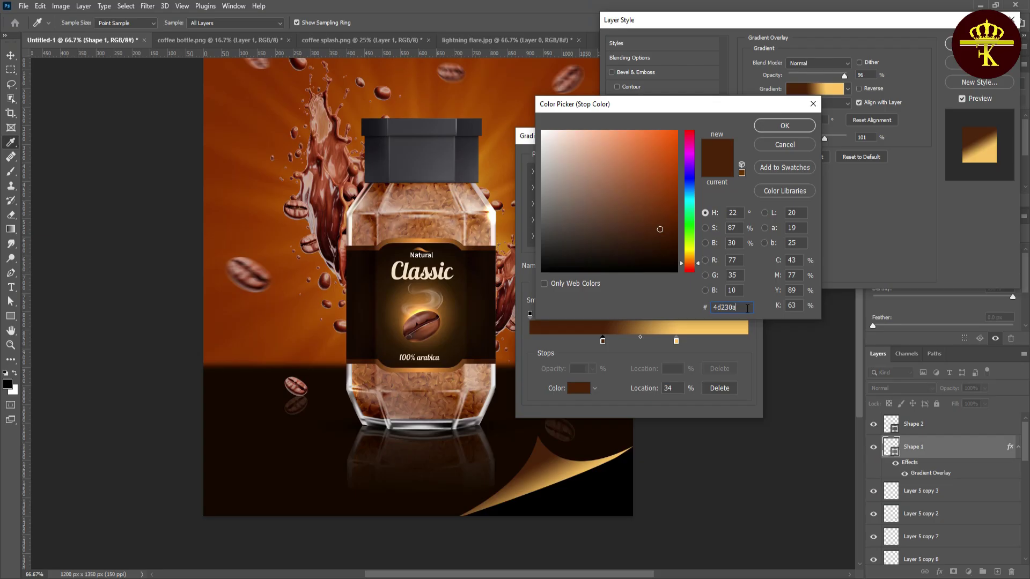
left_click(785, 125)
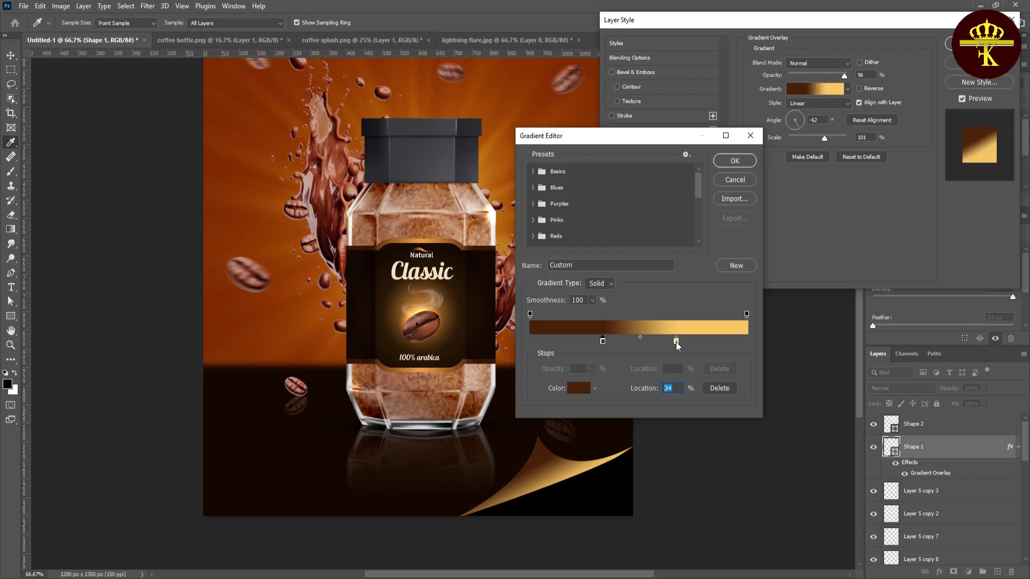
- Set the gold stop to #ffc662 at 68% and apply the gradient at -62°, 96% opacity
left_click(676, 341)
left_click(584, 392)
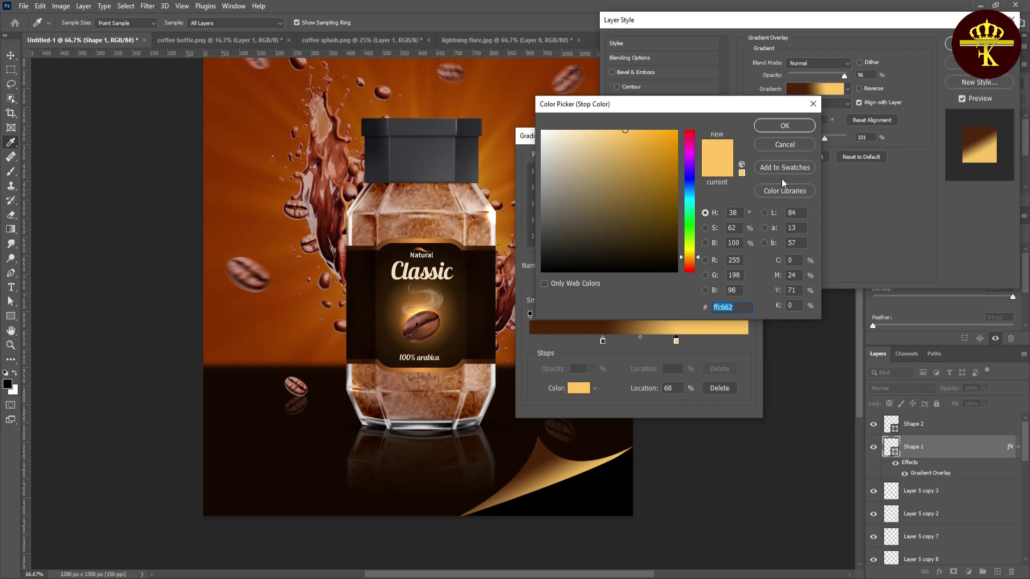
left_click(785, 127)
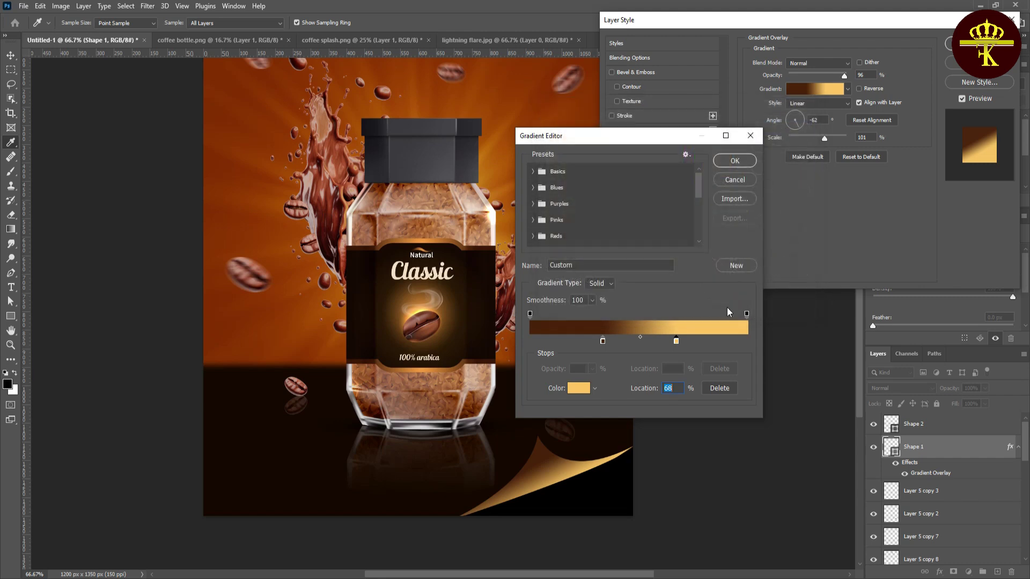
left_click_drag(679, 387, 663, 387)
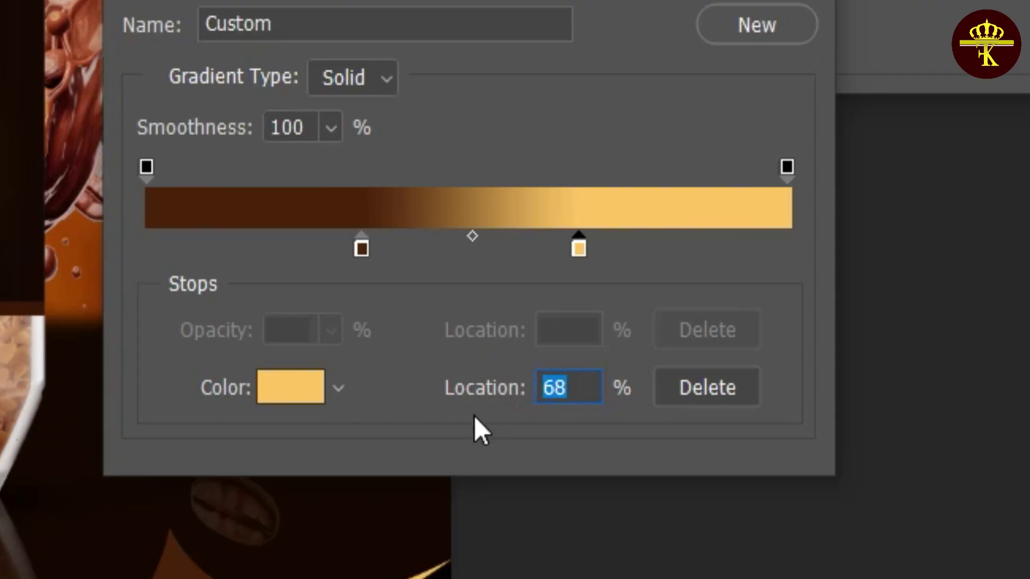
left_click(725, 180)
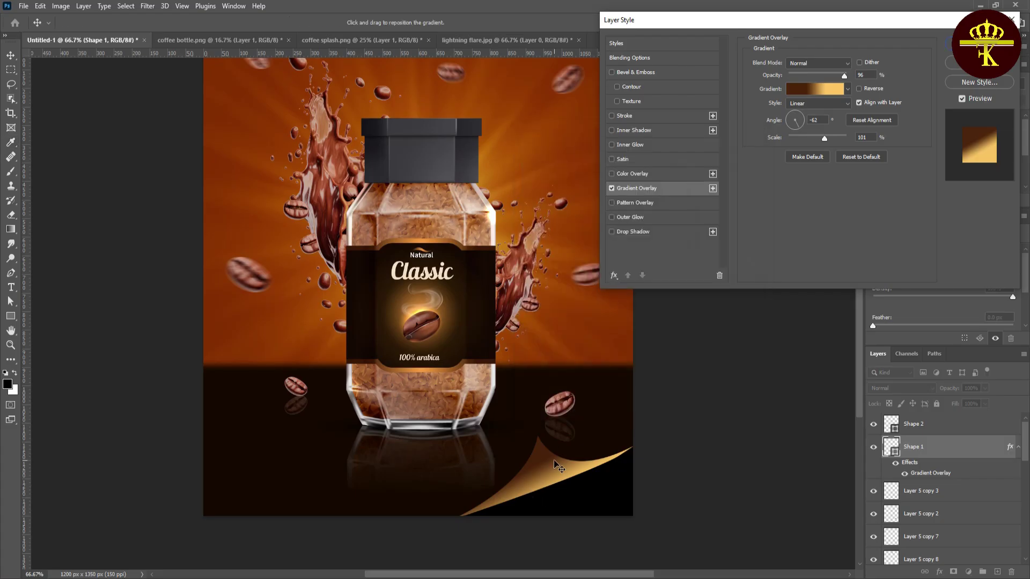
key("Return")
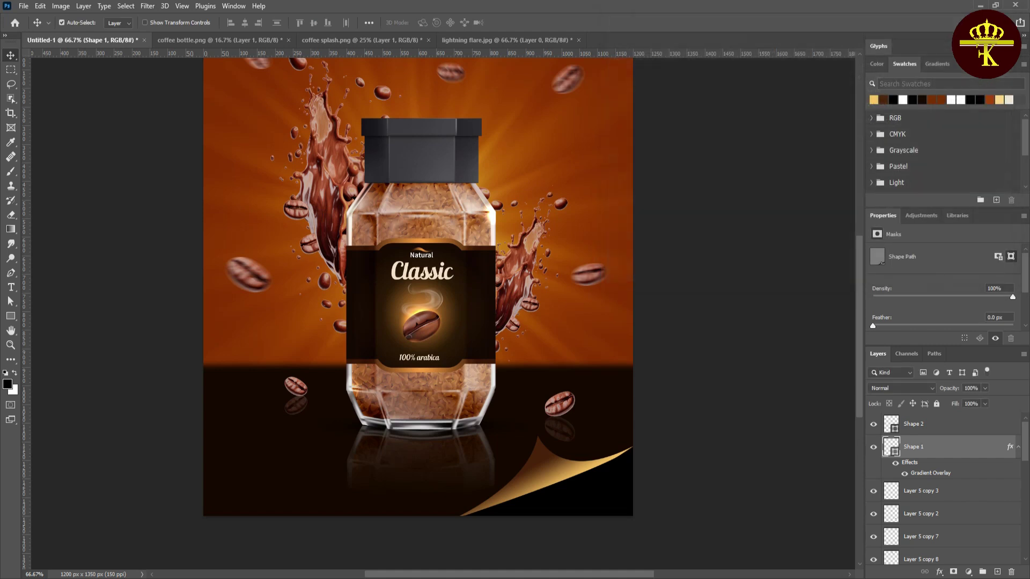
- Give Shape 2 the brown-to-gold Gradient Overlay, editing its dark colour stop
left_click(934, 423)
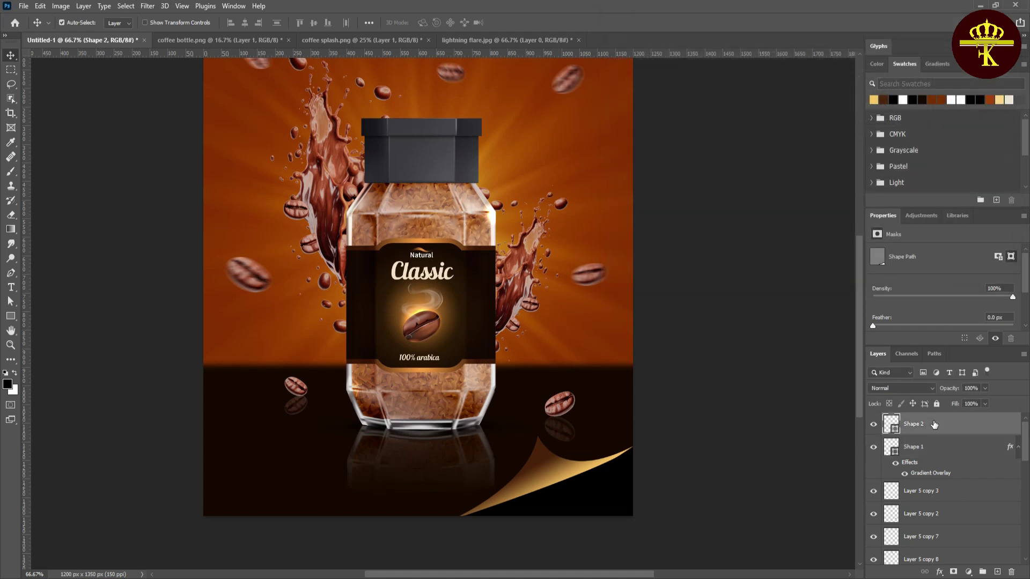
double_click(934, 424)
left_click(654, 189)
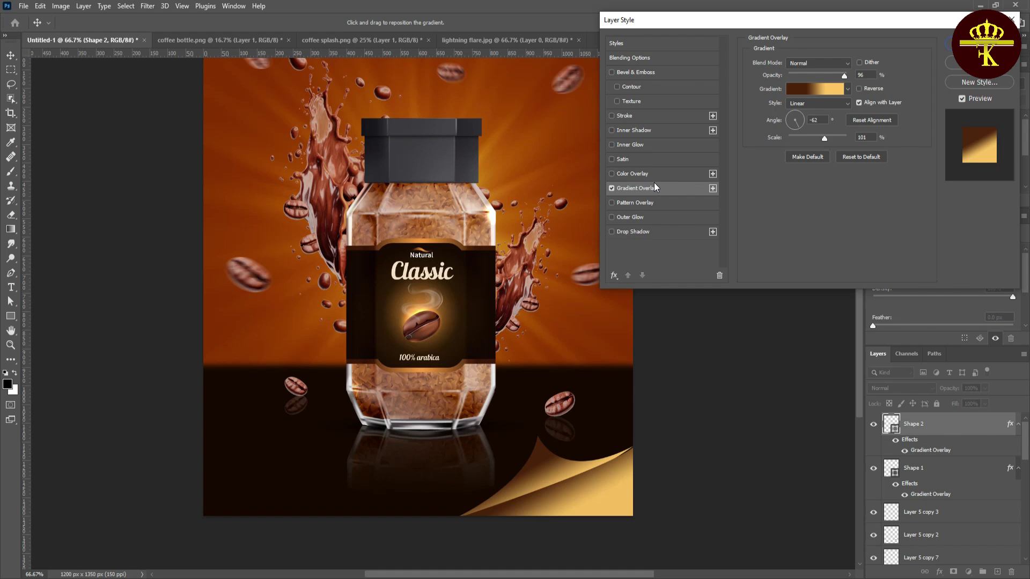
left_click(808, 88)
left_click(603, 343)
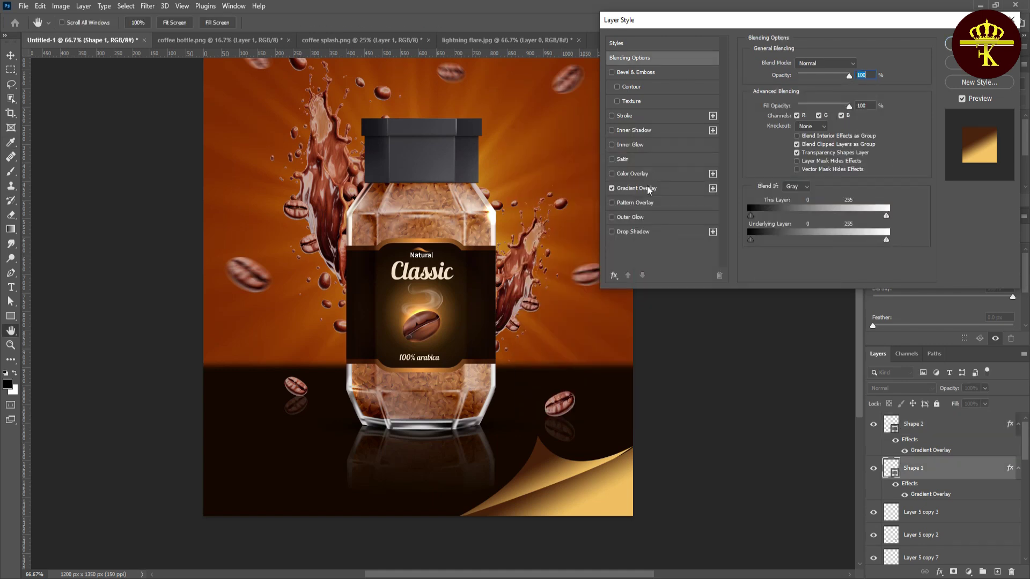
left_click(648, 188)
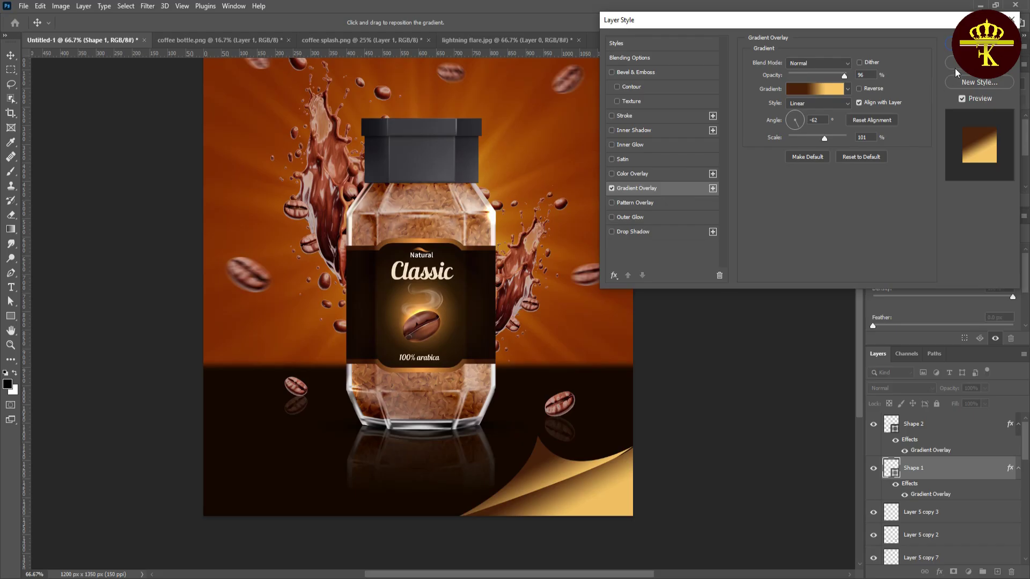
left_click(955, 69)
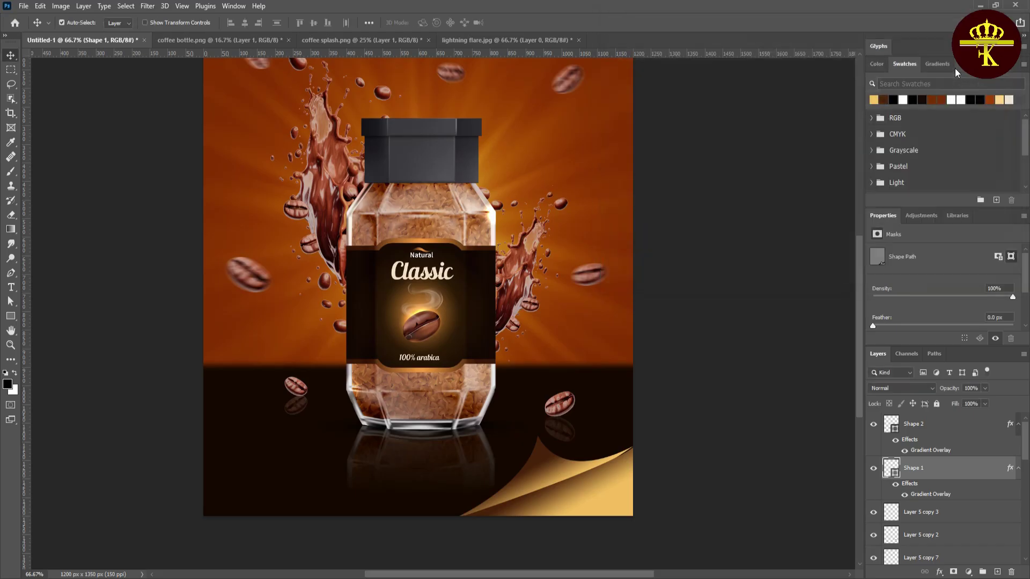
- Reopen and confirm Shape 2's gradient overlay, then deselect layers and recentre the poster
left_click(952, 422)
double_click(931, 450)
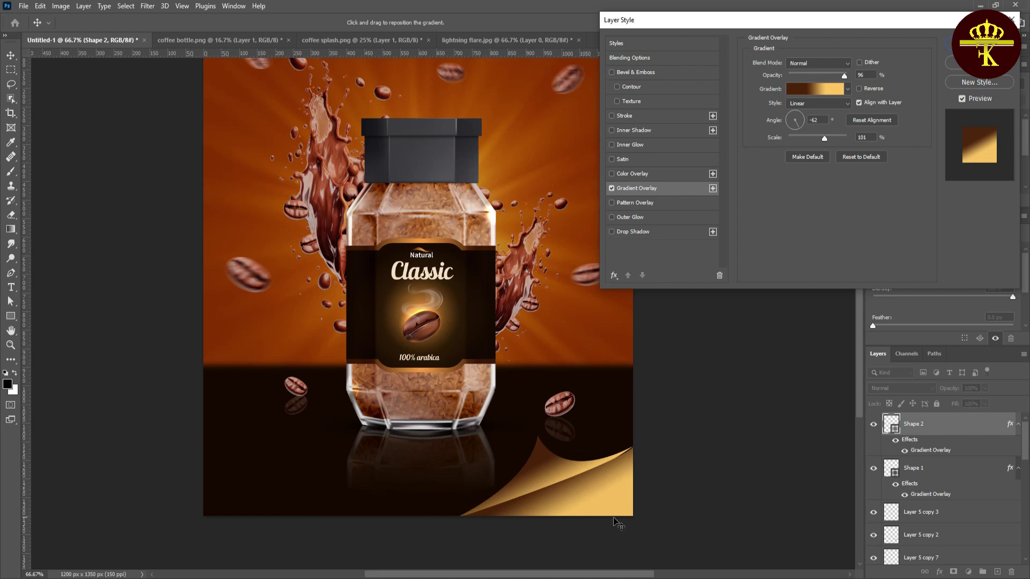
left_click(979, 43)
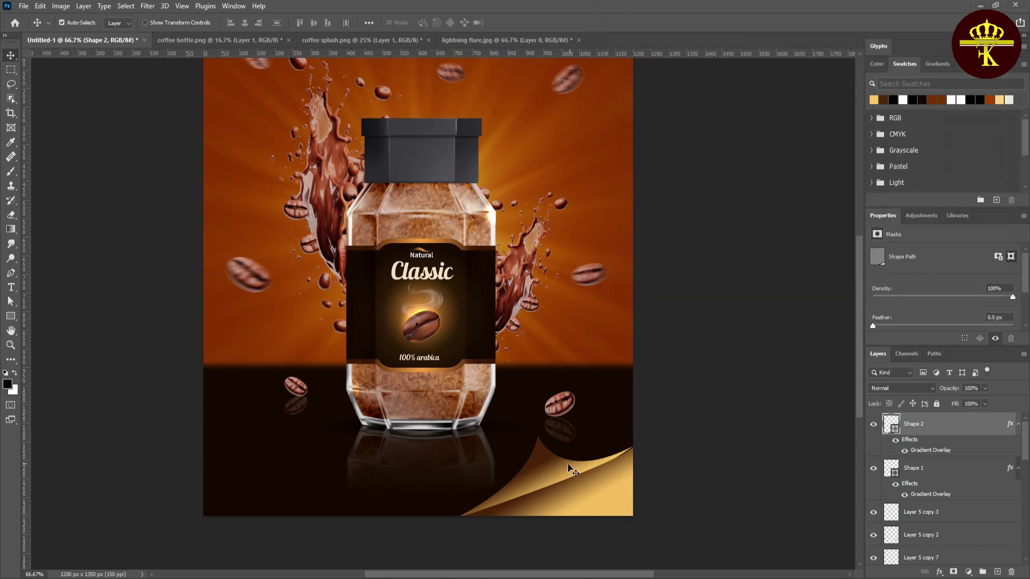
left_click(688, 324)
left_click_drag(579, 250, 601, 294)
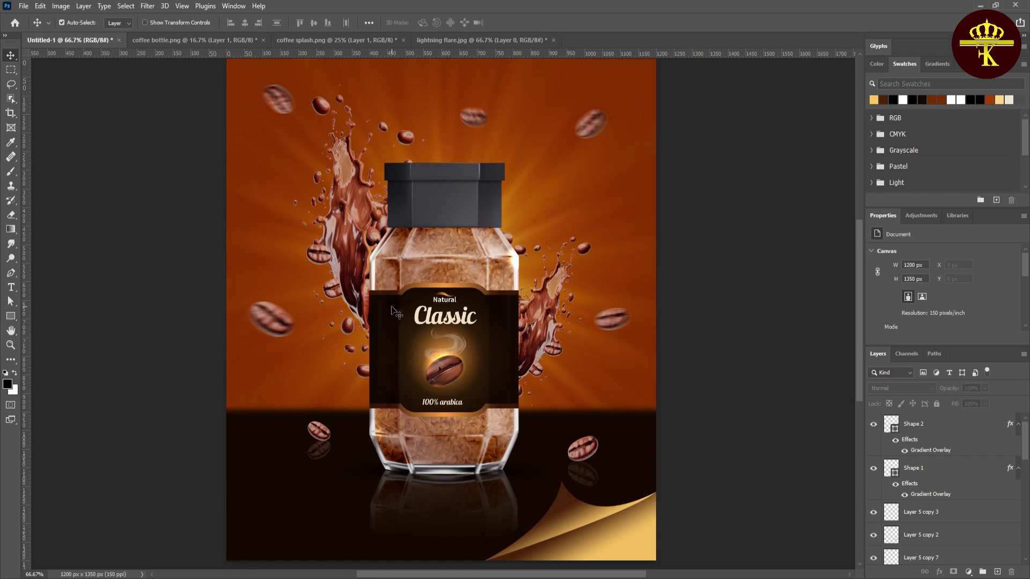
- Type the word 'Natural' at the poster's upper left
left_click(12, 286)
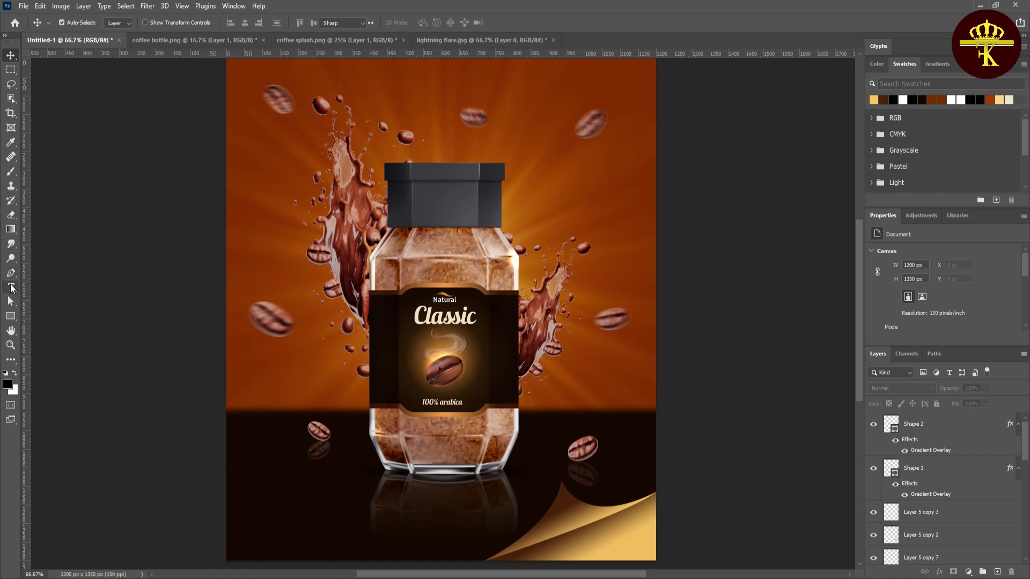
left_click(255, 158)
type("Natural")
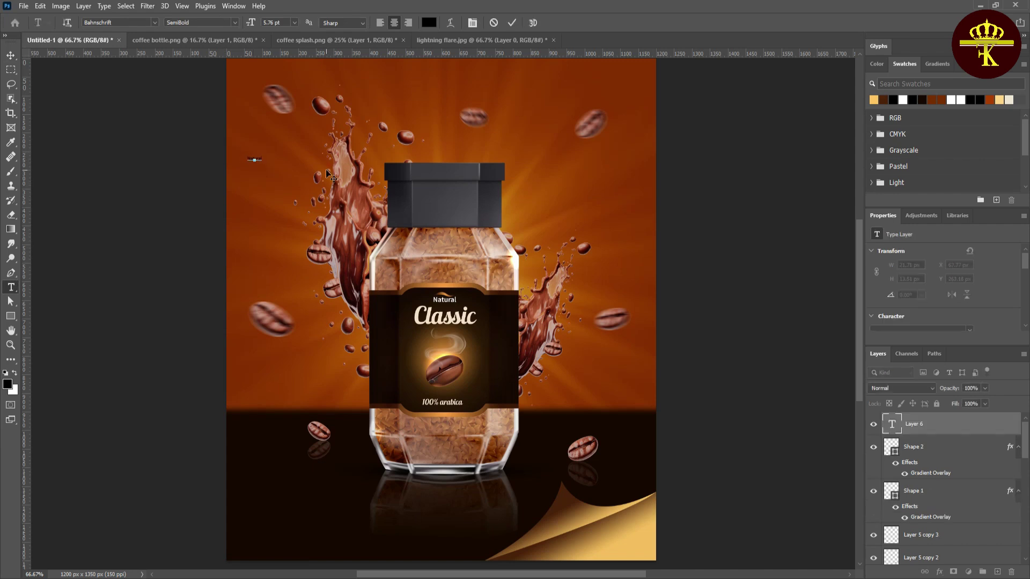
key("ctrl+Return")
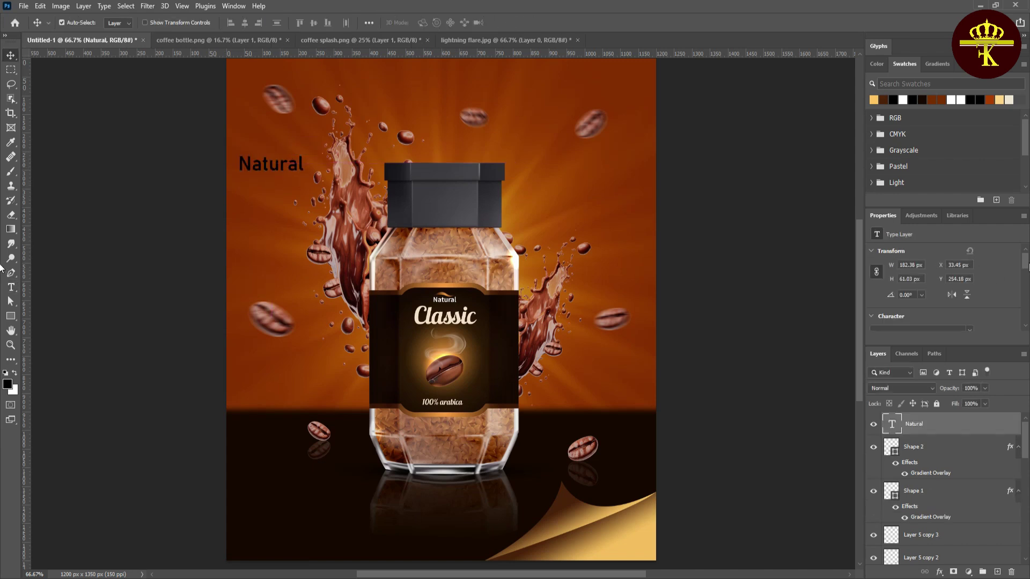
- Colour the Natural text white and duplicate it just below itself
scroll(1026, 270, "down", 3)
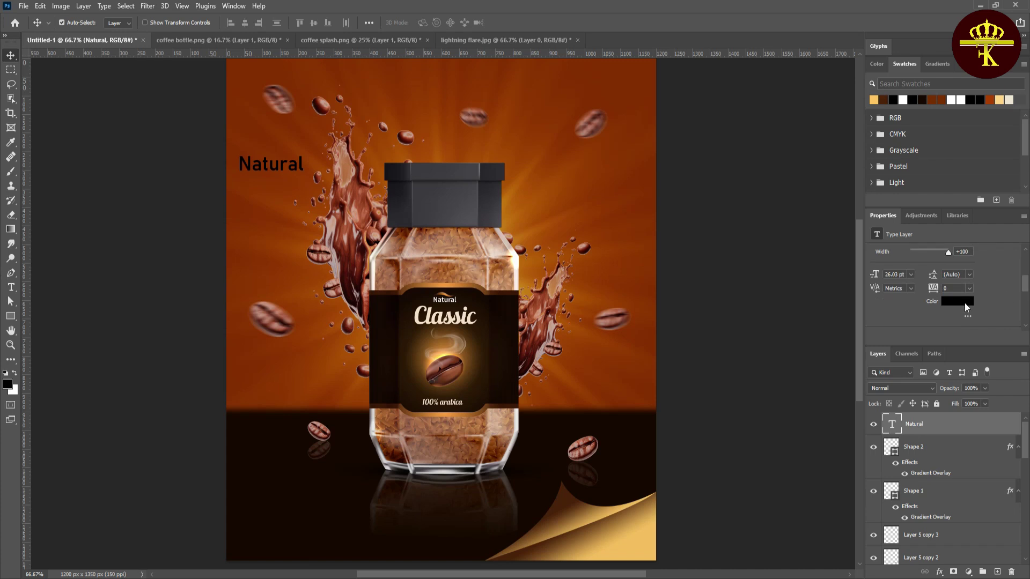
left_click(958, 301)
left_click_drag(633, 194, 549, 117)
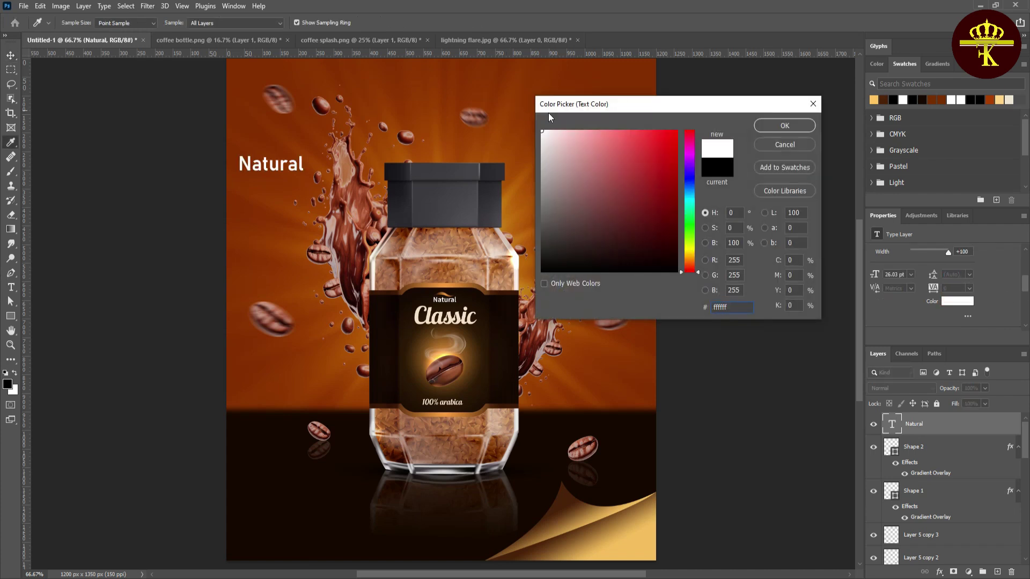
left_click(782, 128)
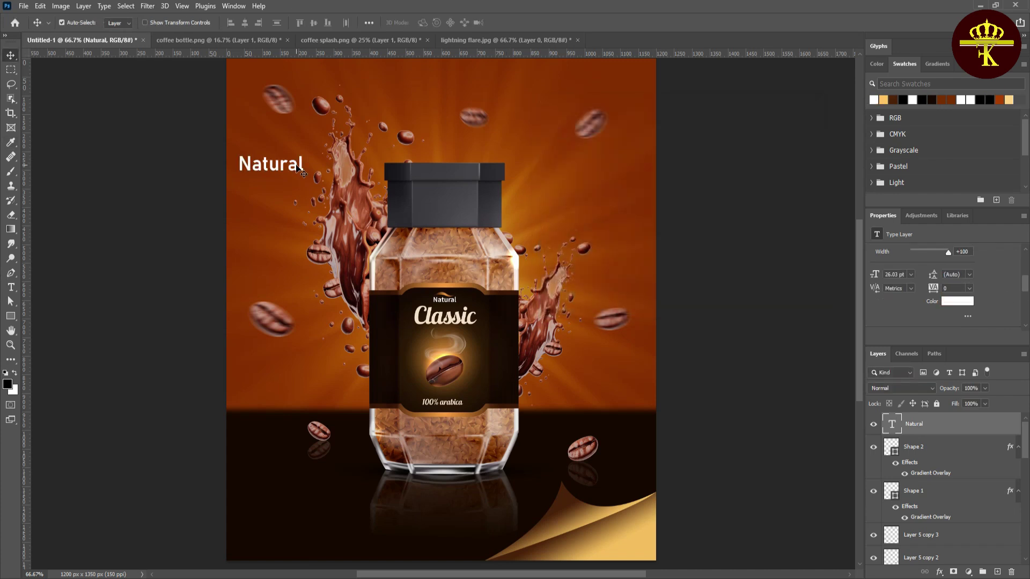
left_click_drag(299, 168, 300, 198)
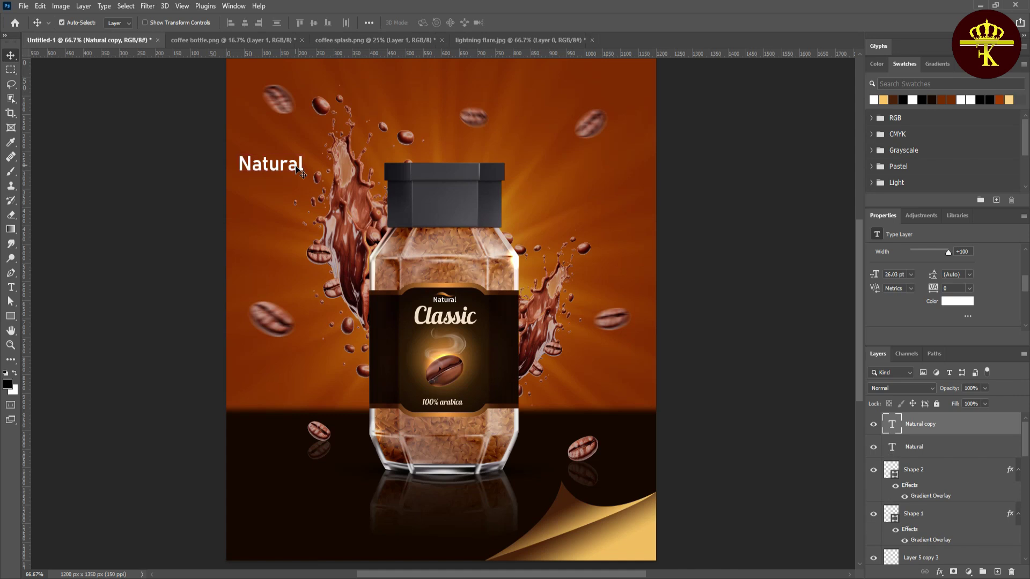
- Change the duplicated text to 'Classic' set in The Constellation script font
double_click(301, 199)
type("Classic")
key("ctrl+Return")
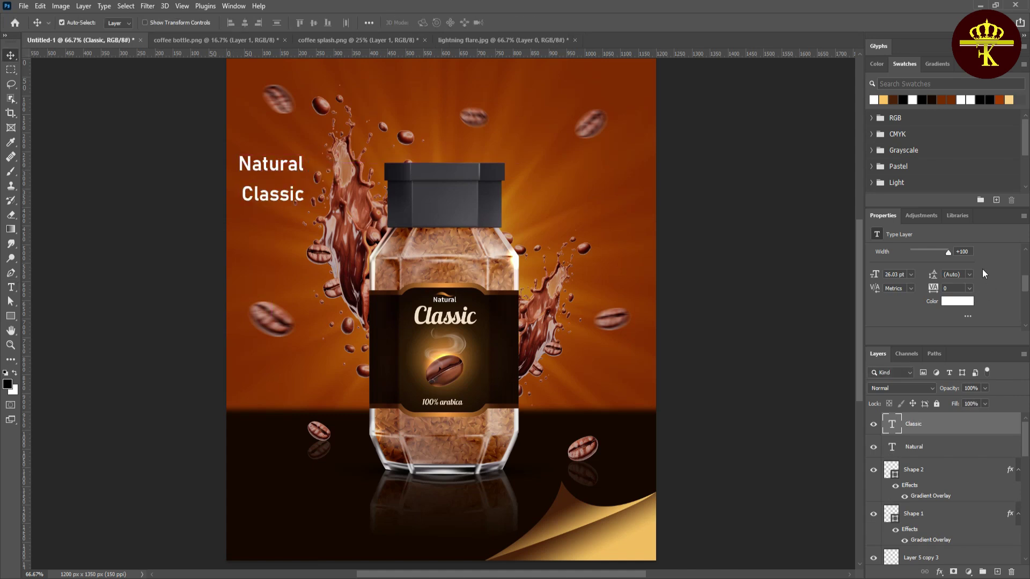
left_click_drag(1026, 286, 1026, 256)
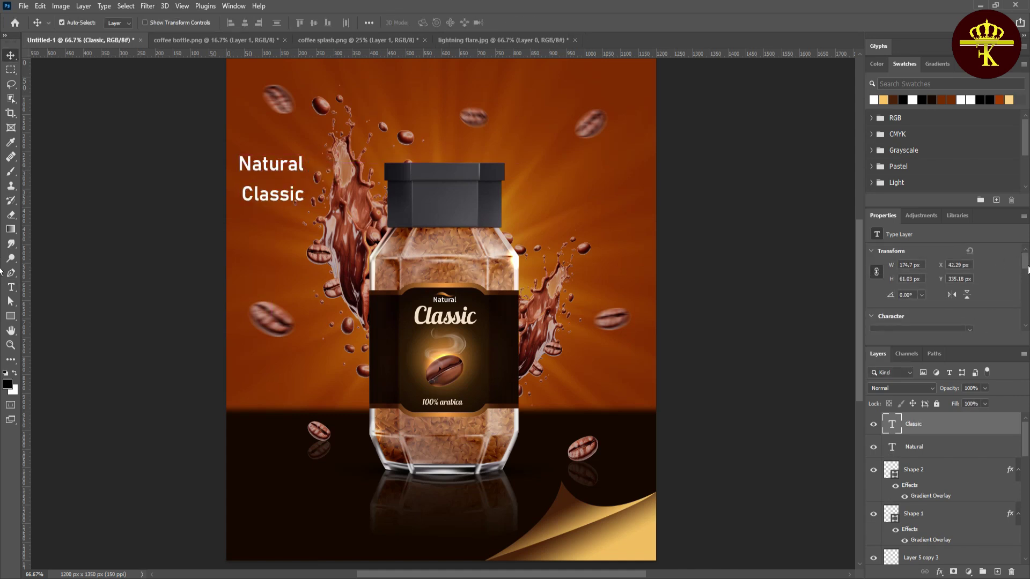
left_click(969, 329)
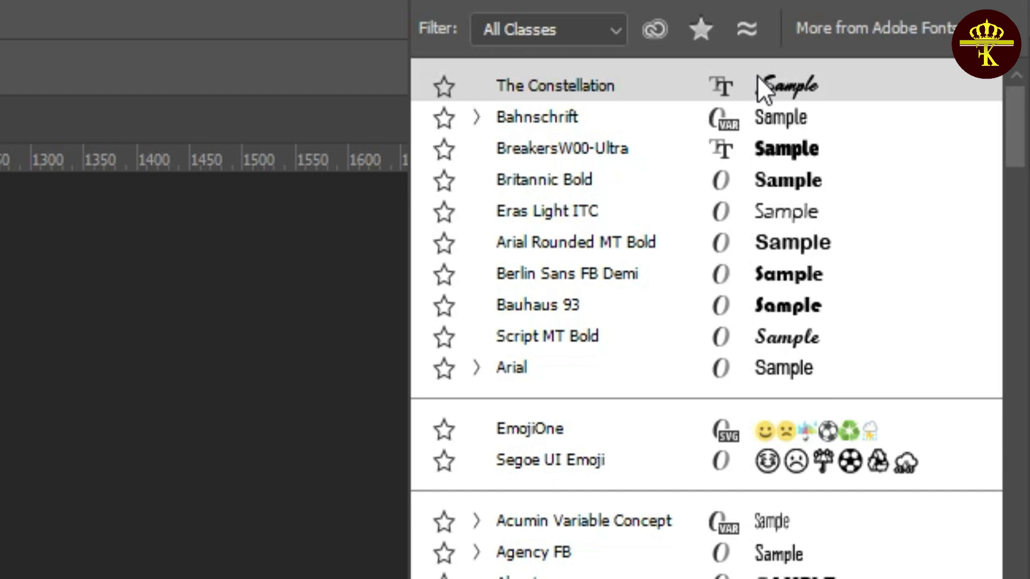
left_click(758, 76)
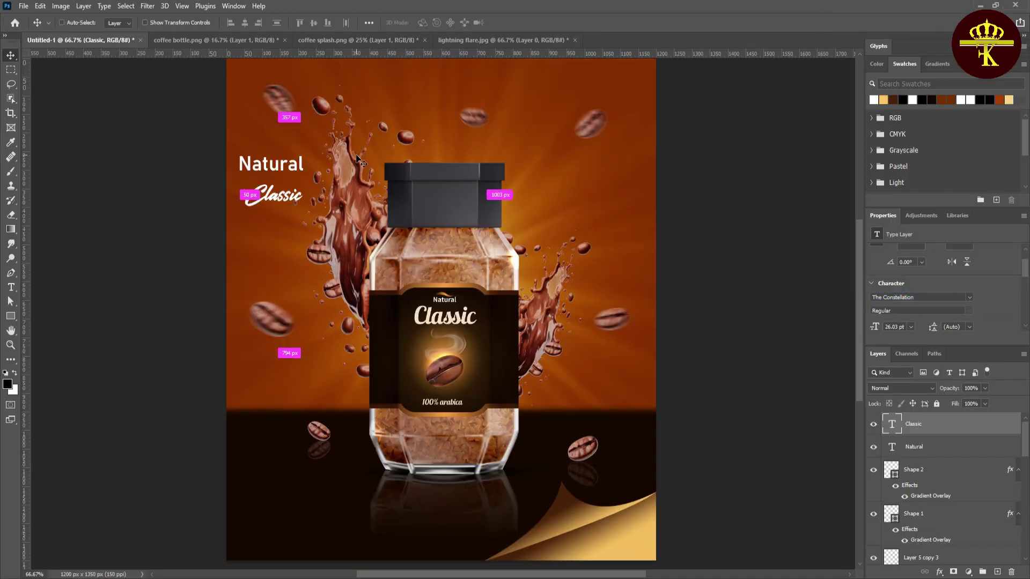
- Enlarge Classic to about 138% beneath Natural, and shrink Natural to about 83%
key("ctrl+t")
left_click_drag(301, 211, 324, 220)
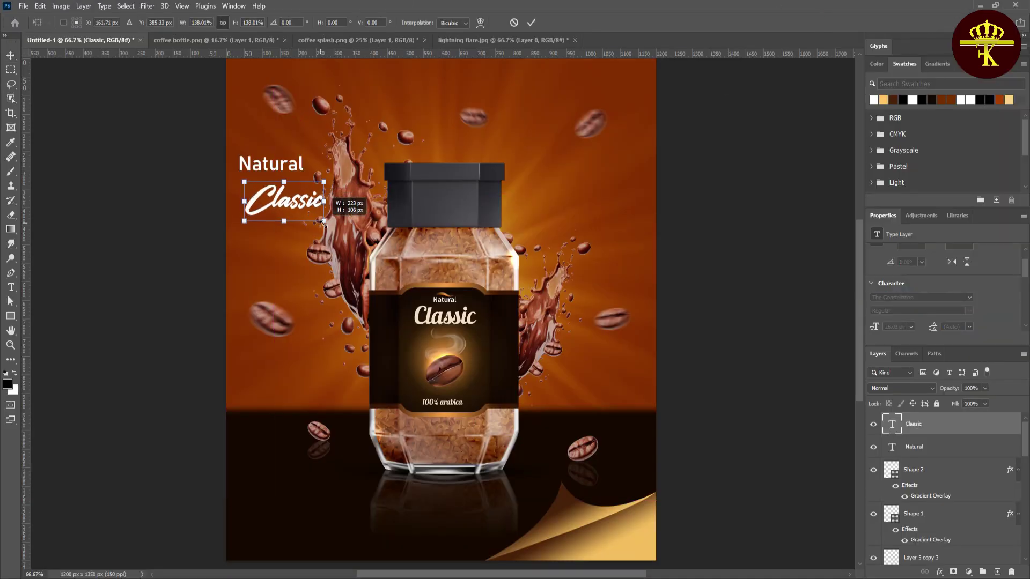
left_click_drag(296, 203, 290, 195)
key("Return")
left_click(273, 173)
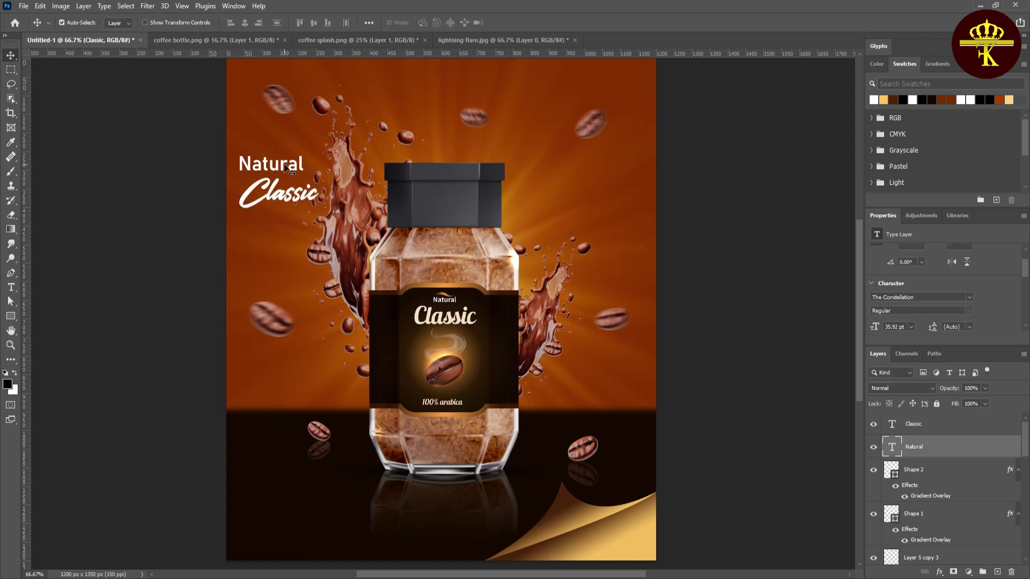
key("ctrl+t")
left_click_drag(303, 174, 301, 170)
key("Return")
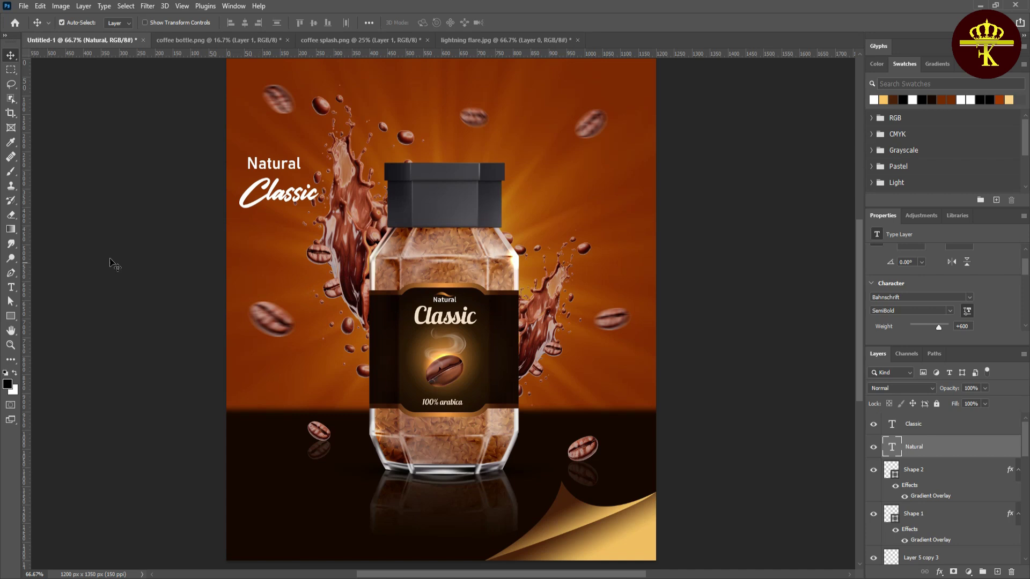
left_click(10, 316)
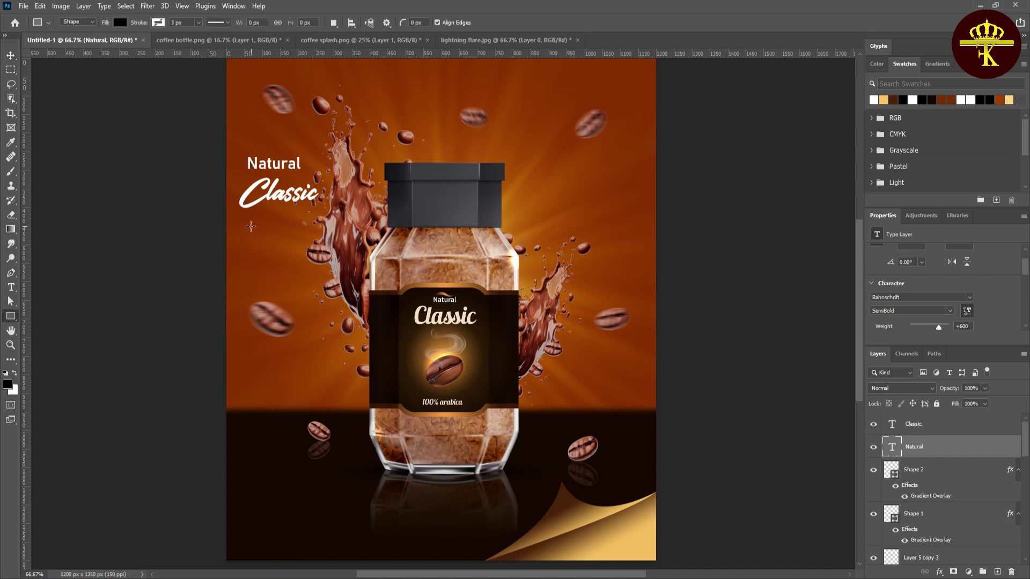
- Draw a red-filled rectangle bar below the Classic text
mouse_move(244, 222)
left_mouse_down()
mouse_move(336, 239)
mouse_move(278, 229)
left_mouse_up()
left_click(120, 22)
left_click(186, 44)
- Copy the Natural text onto the red bar and change it to 'Morning Energy!'
key("v")
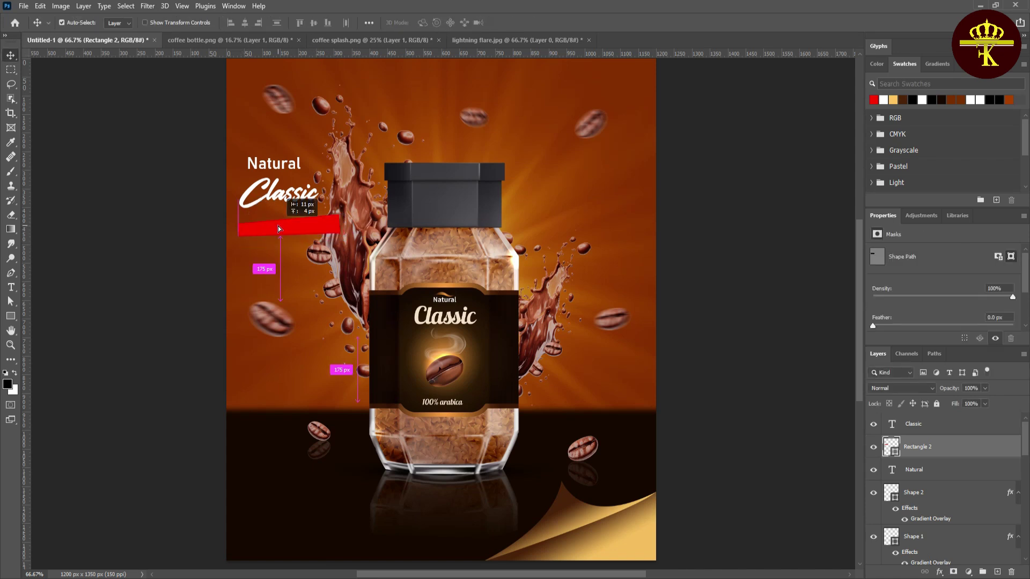
left_click_drag(274, 164, 279, 230)
key("ctrl+bracketright")
double_click(280, 230)
type("Morning Energy!")
key("ctrl+Return")
- Shrink 'Morning Energy!' to fit the bar and tilt it about -3.6°
key("ctrl+t")
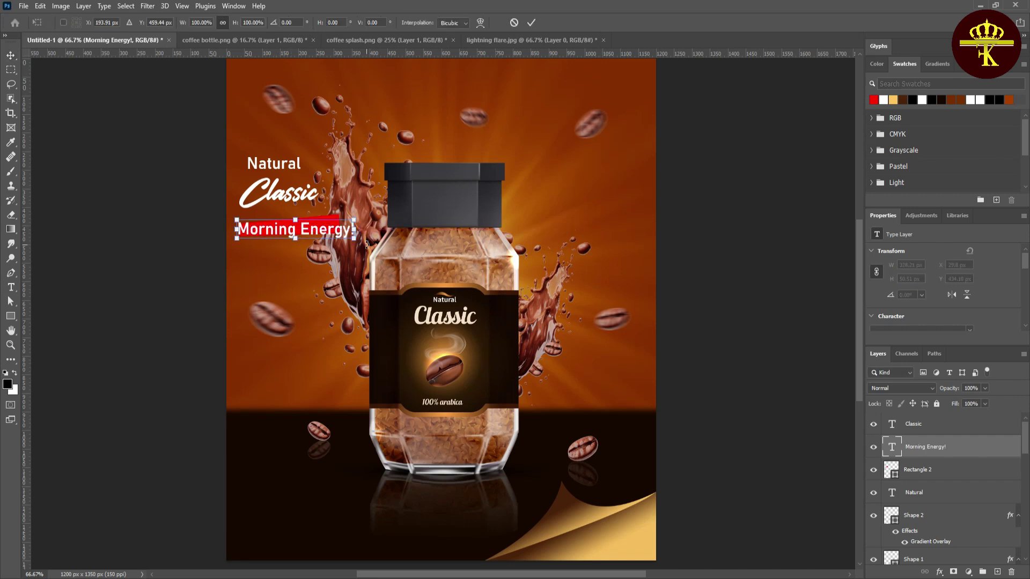
mouse_move(353, 238)
left_mouse_down()
mouse_move(335, 233)
mouse_move(354, 252)
left_mouse_up()
key("Return")
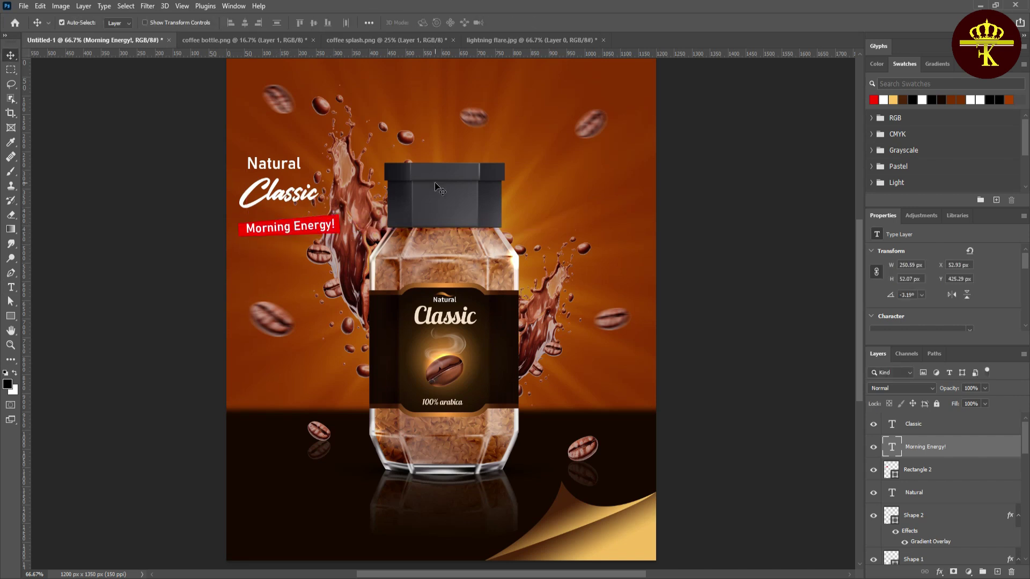
key("ctrl+plus")
key("ctrl+t")
left_click_drag(271, 189, 274, 193)
key("Return")
key("ctrl+minus")
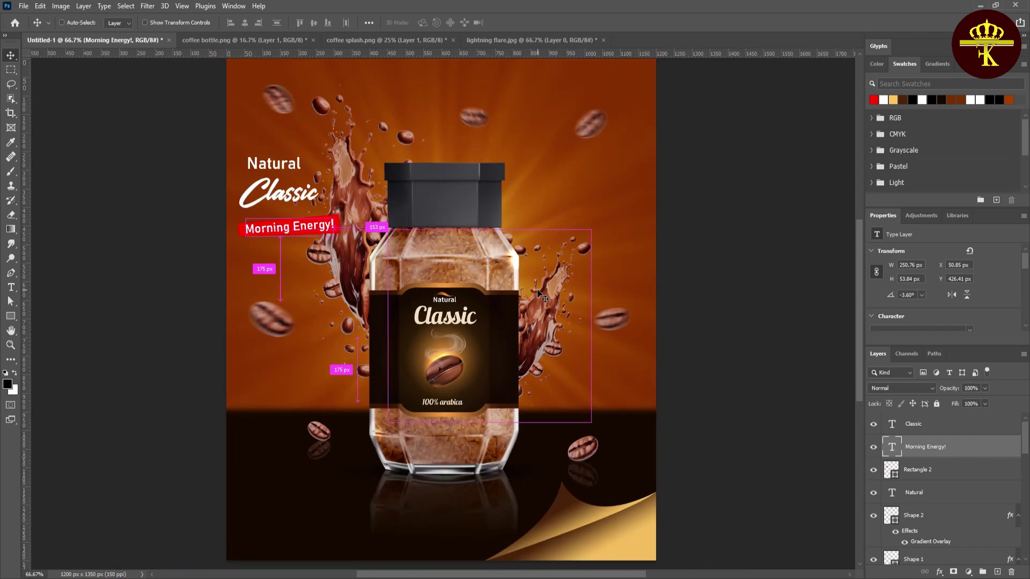
scroll(565, 360, "down", 3)
scroll(564, 360, "right", 2)
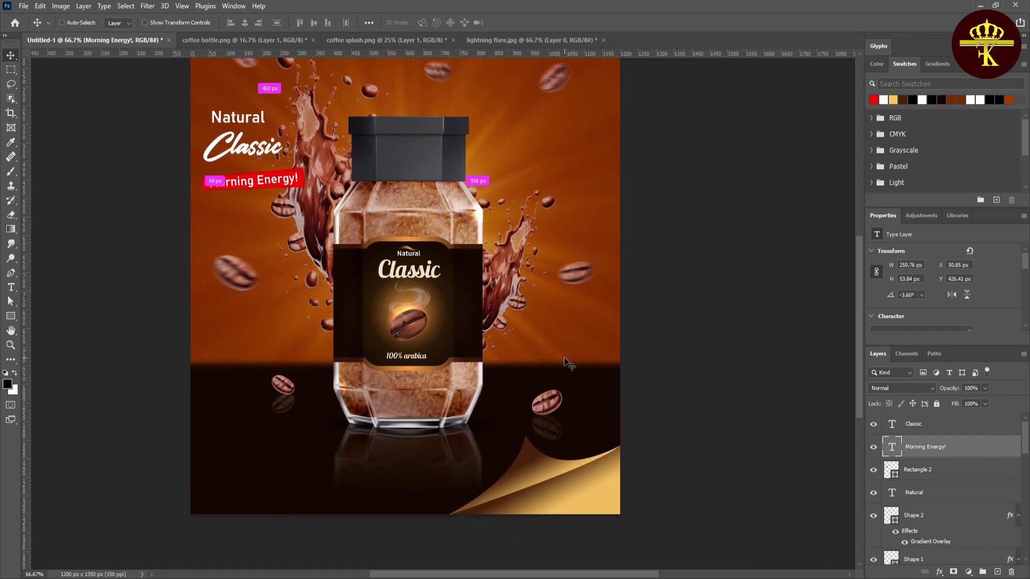
key("ctrl+plus")
- Add the word 'New' on the gold corner curl and enlarge it
mouse_move(564, 356)
left_mouse_down()
mouse_move(523, 321)
mouse_move(473, 213)
left_mouse_up()
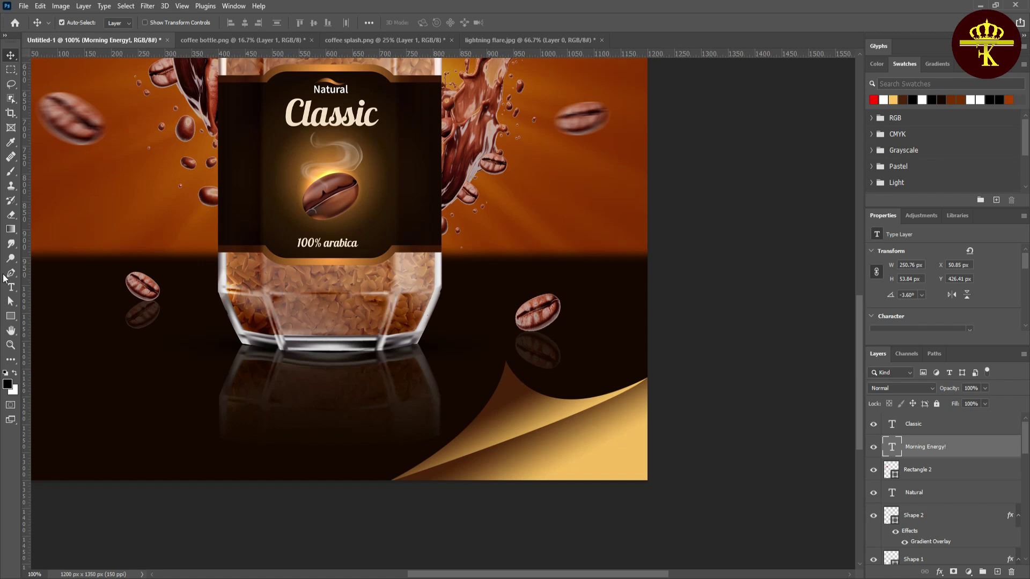
left_click(11, 288)
left_click(580, 428)
type("New")
key("ctrl+Return")
key("ctrl+t")
mouse_move(594, 432)
left_mouse_down()
mouse_move(632, 448)
mouse_move(622, 439)
left_mouse_up()
key("Return")
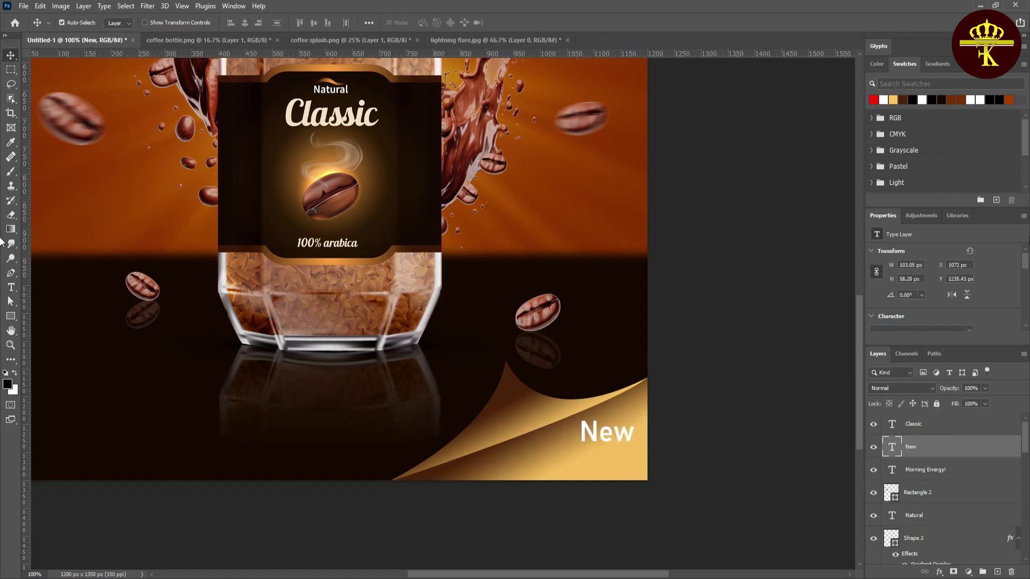
- Make 'New' dark brown (501f01) in Bold style
left_click(958, 259)
left_click(689, 263)
left_click(676, 228)
left_click(784, 131)
left_click(951, 268)
left_click(906, 396)
left_click(951, 268)
left_click(912, 404)
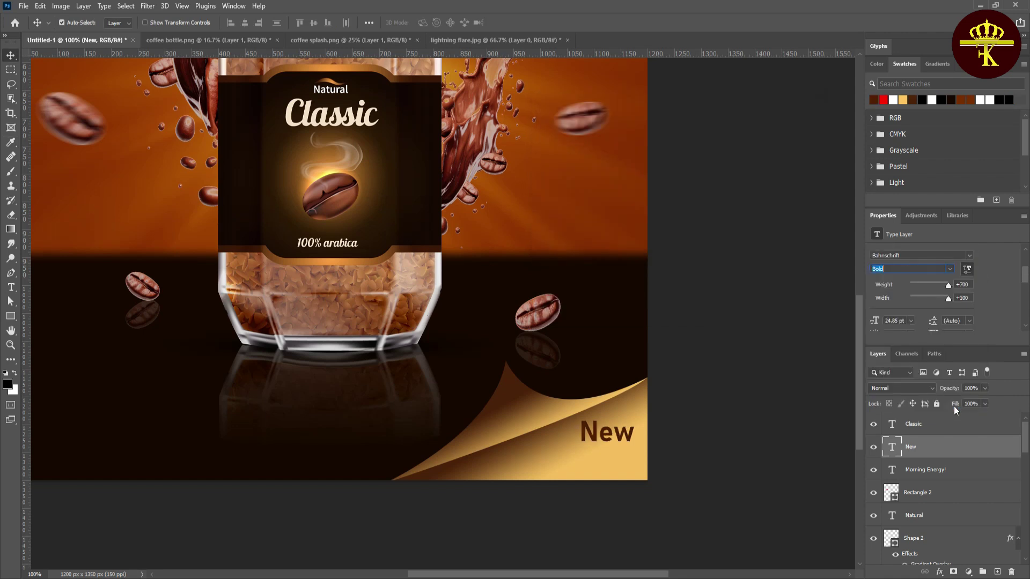
- Duplicate 'New' below itself and change the copy to 'Flavour'
left_click_drag(600, 431, 598, 453)
double_click(598, 452)
type("Flavour")
key("BackSpace")
key("BackSpace")
key("BackSpace")
type("vour")
left_click(9, 55)
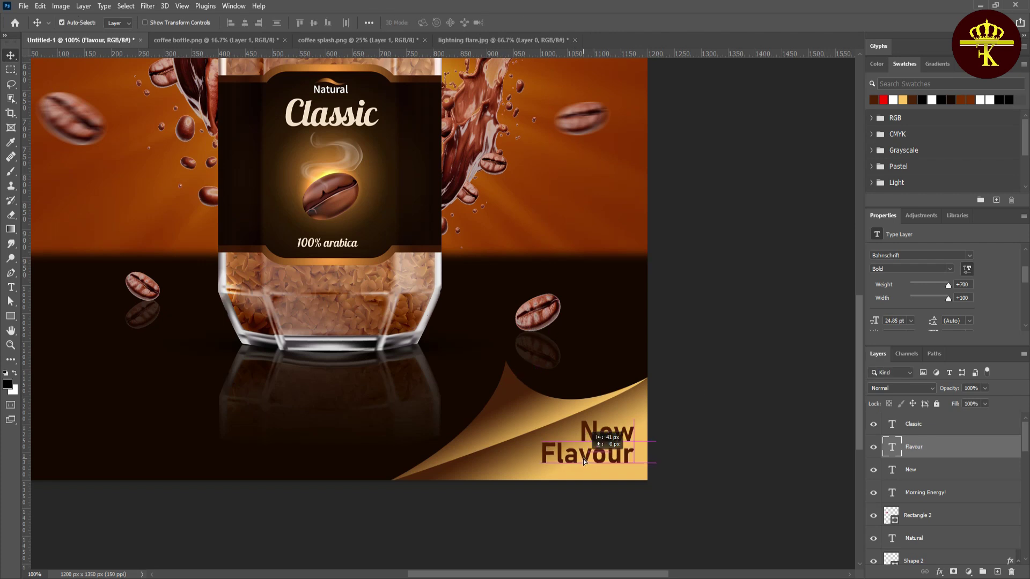
- Set 'Flavour' in Arial and 'New' in BreakersW00-Ultra
left_click(969, 256)
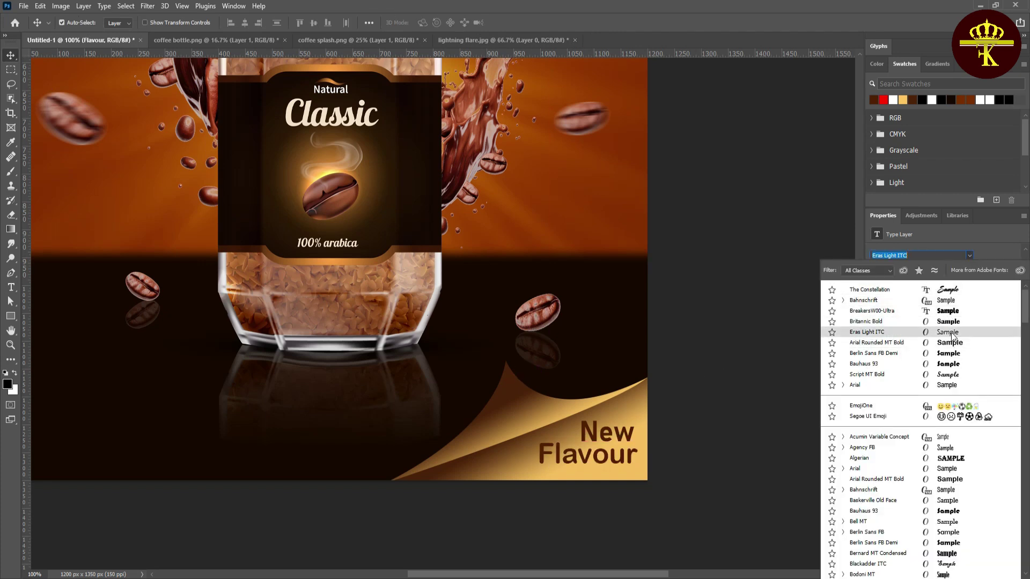
left_click(946, 384)
left_click(609, 433)
left_click(969, 255)
left_click(901, 301)
key("ctrl+0")
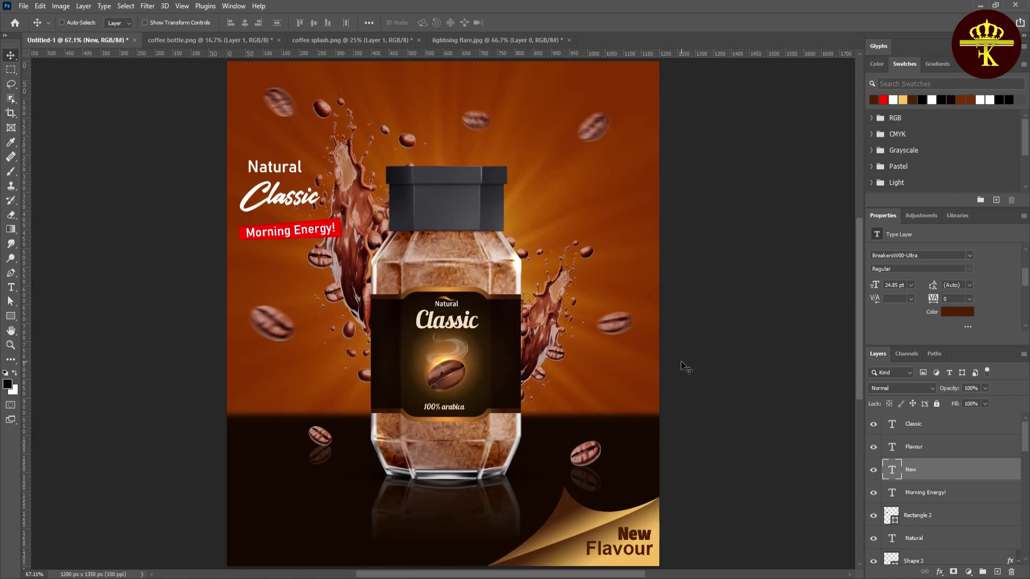